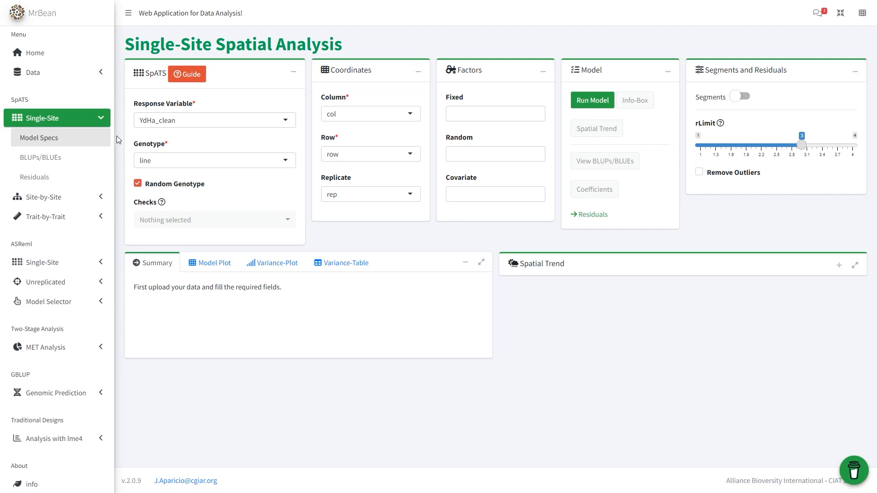
Review the available choices for the response variable, genotype and checks of the single-site model
{"action": "left_click", "coordinate": [283, 121]}
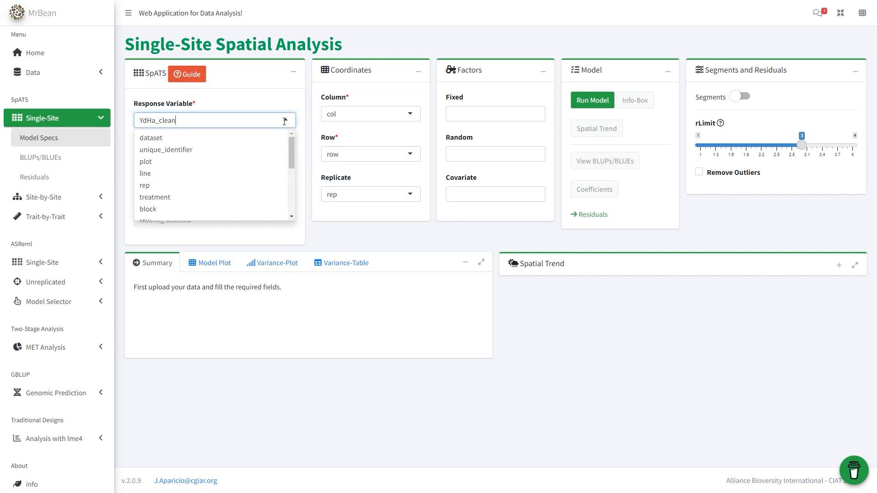
{"action": "left_click", "coordinate": [271, 213]}
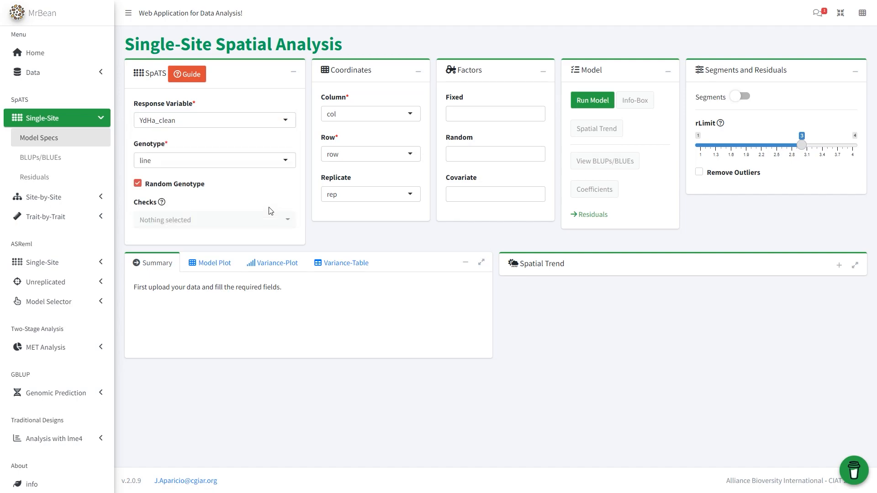
{"action": "left_click", "coordinate": [293, 160]}
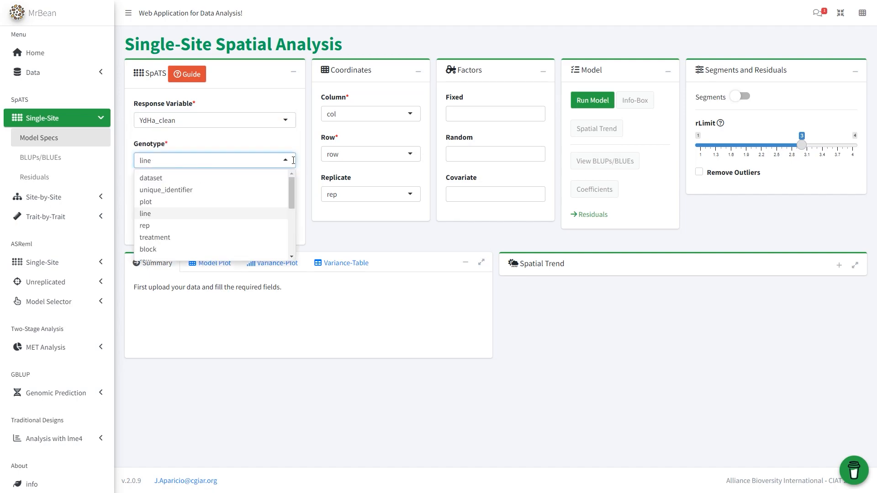
{"action": "left_click", "coordinate": [271, 218]}
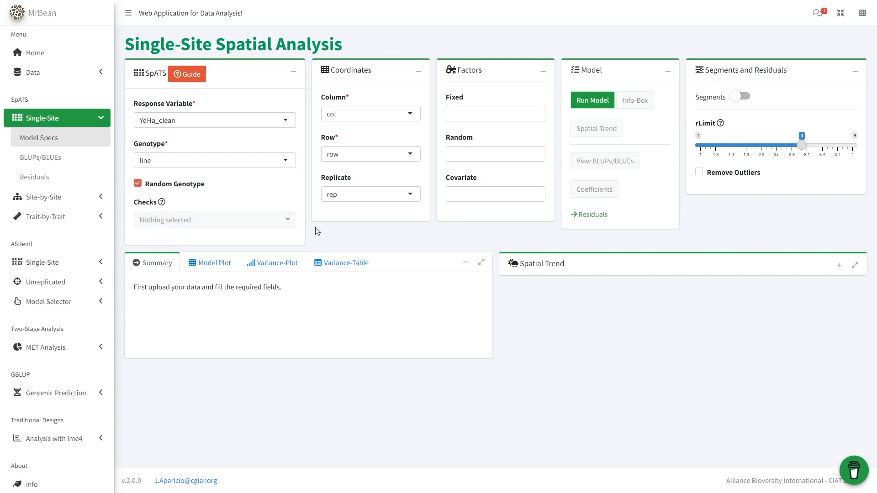
{"action": "left_click", "coordinate": [192, 185]}
{"action": "left_click", "coordinate": [289, 221]}
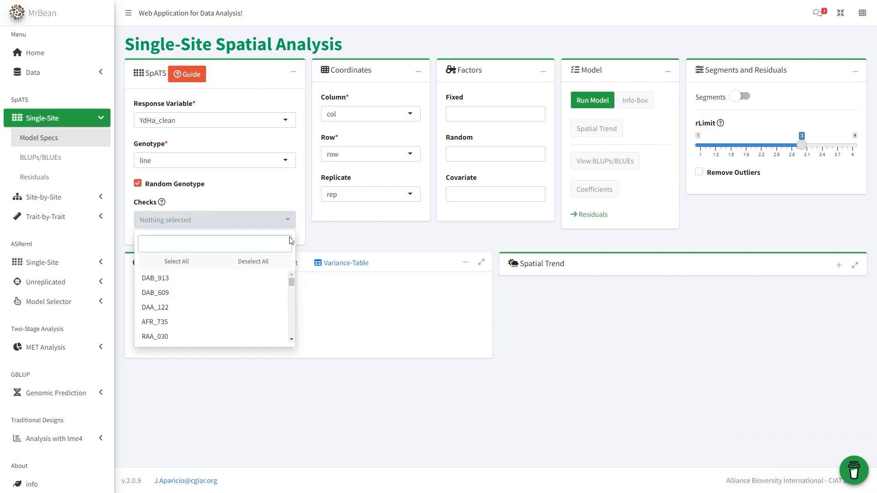
{"action": "scroll", "coordinate": [270, 297], "scroll_direction": "down", "scroll_amount": 5}
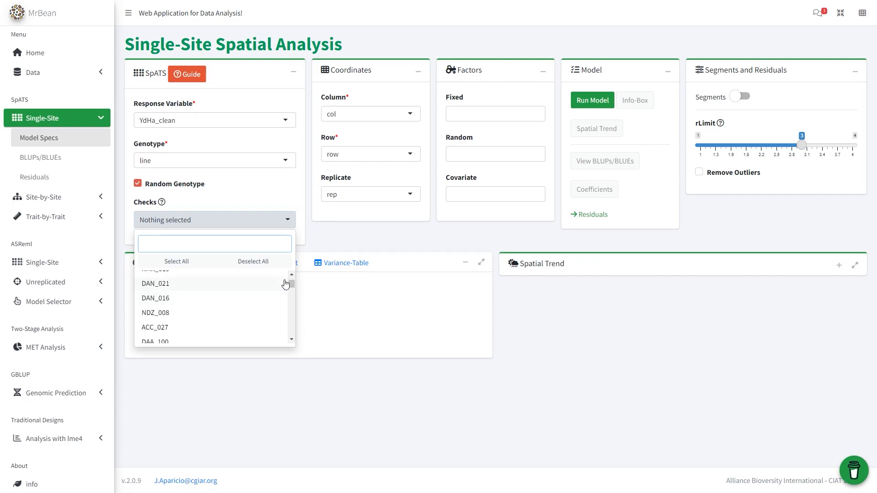
{"action": "left_click", "coordinate": [315, 231]}
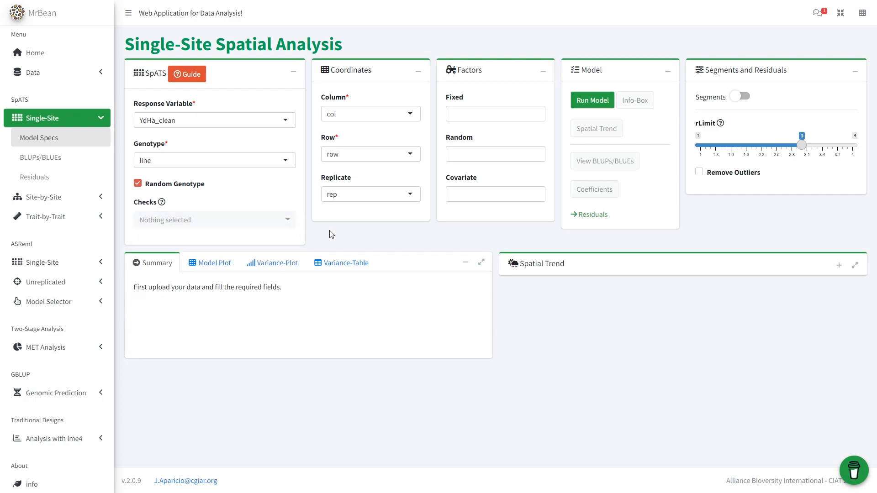
Review the available choices for the column coordinate and the fixed factors without changing the selections
{"action": "left_click", "coordinate": [416, 117]}
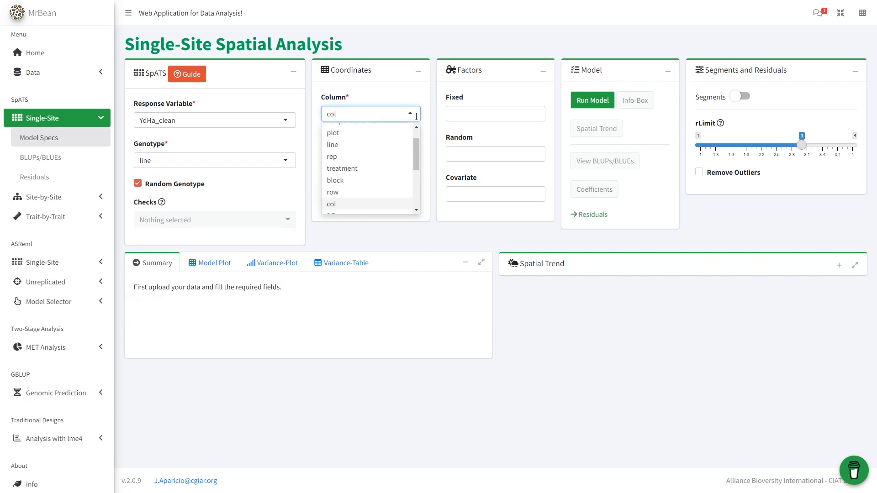
{"action": "left_click", "coordinate": [387, 207]}
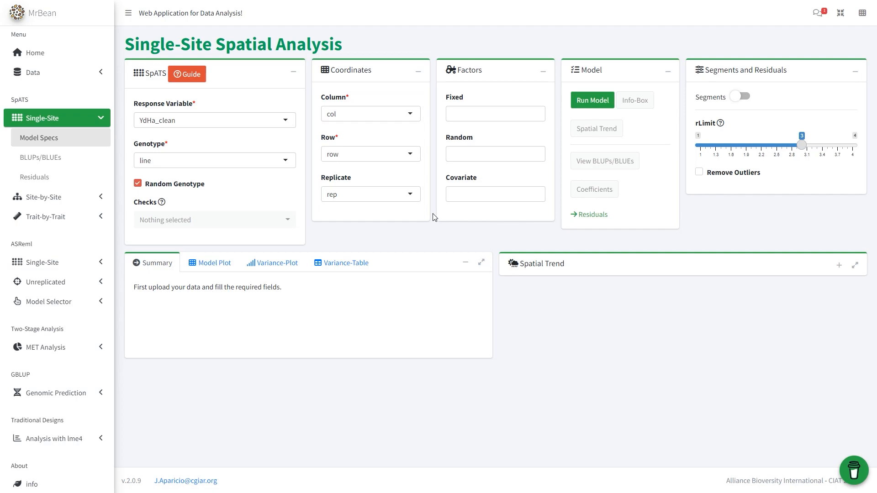
{"action": "left_click", "coordinate": [494, 116]}
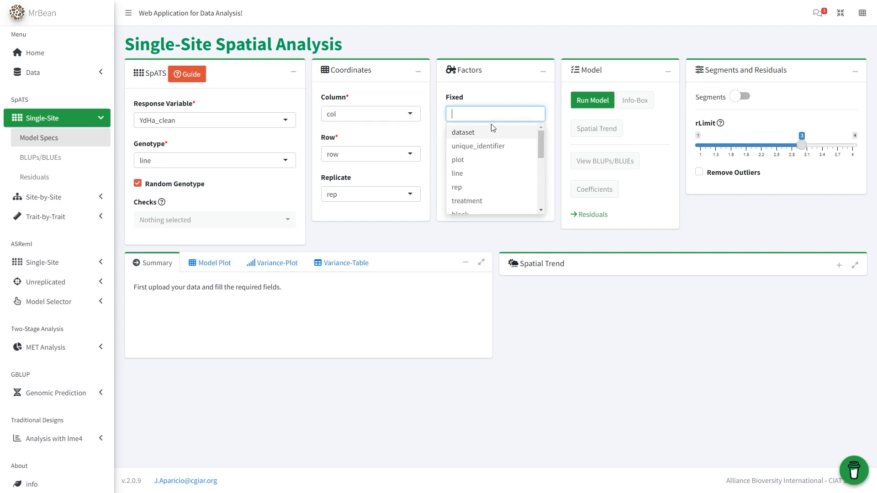
{"action": "scroll", "coordinate": [488, 180], "scroll_direction": "down", "scroll_amount": 2}
{"action": "scroll", "coordinate": [487, 182], "scroll_direction": "up", "scroll_amount": 3}
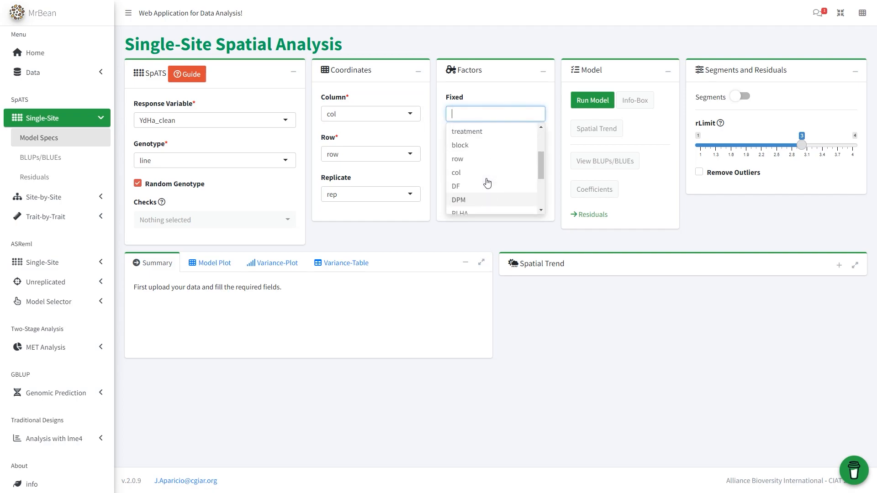
{"action": "left_click", "coordinate": [562, 115]}
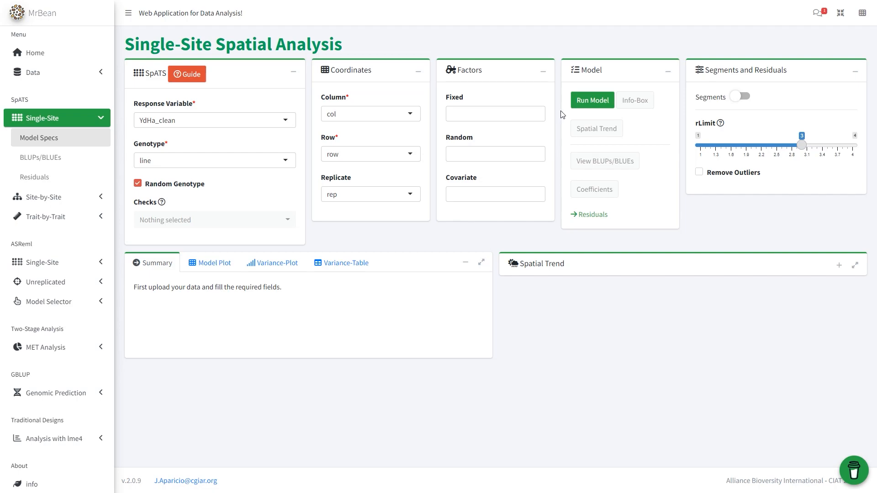
Run the single-site model for YdHa_clean, expand the spatial trend plot and look over the model summary
{"action": "left_click", "coordinate": [584, 105]}
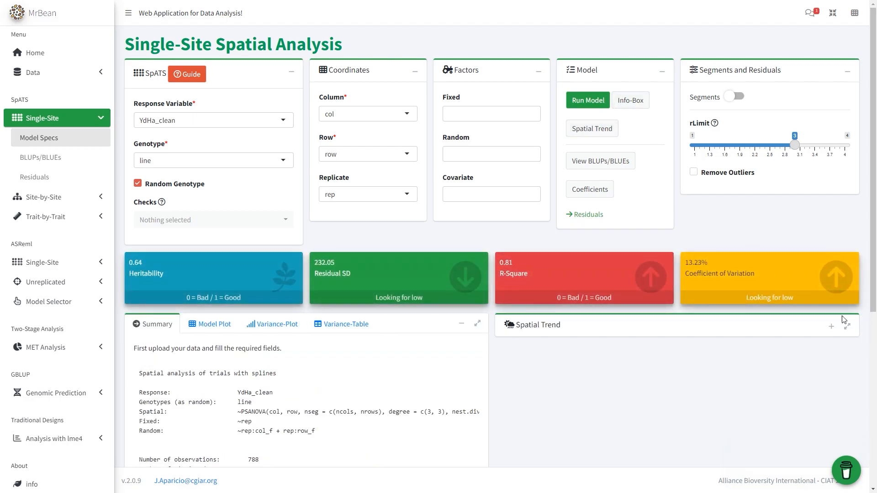
{"action": "left_click", "coordinate": [832, 327]}
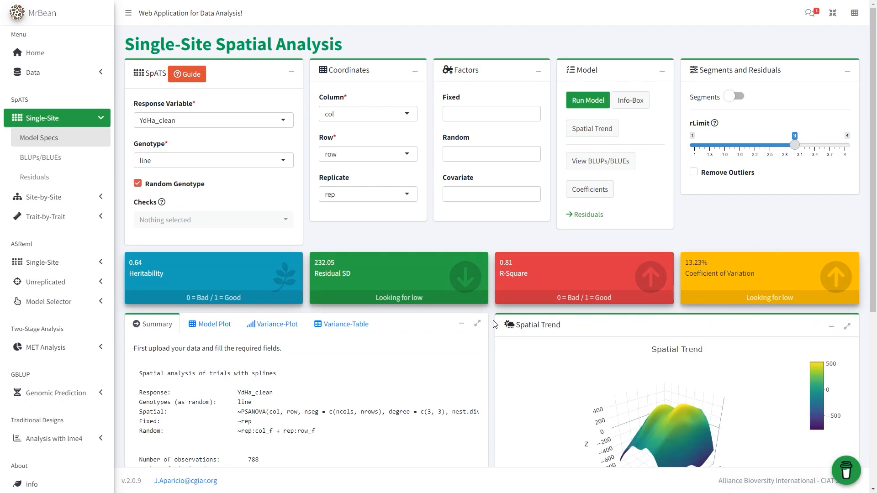
{"action": "scroll", "coordinate": [492, 320], "scroll_direction": "down", "scroll_amount": 4}
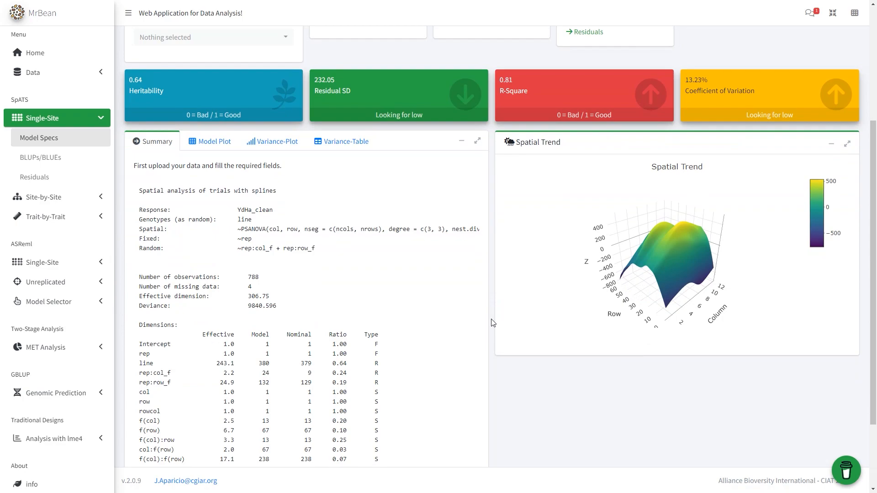
{"action": "scroll", "coordinate": [492, 323], "scroll_direction": "up", "scroll_amount": 4}
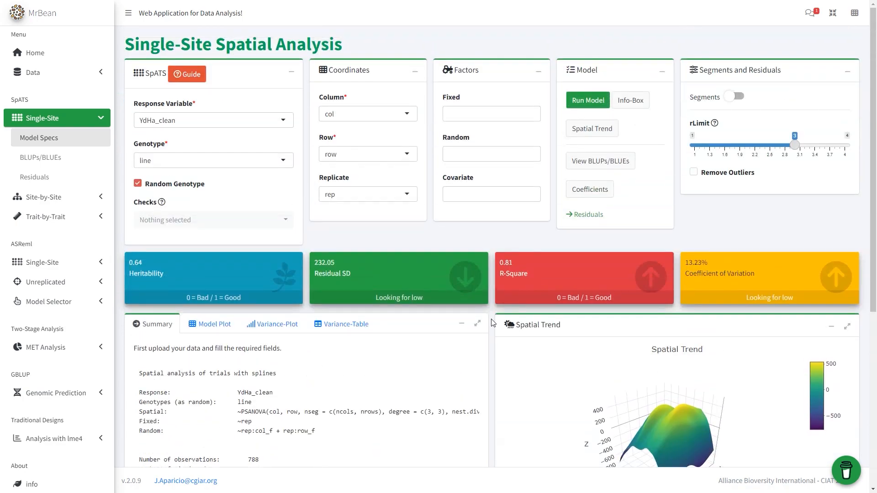
Download the BLUPs/BLUEs predictions of the fitted model and close their table
{"action": "left_click", "coordinate": [595, 164]}
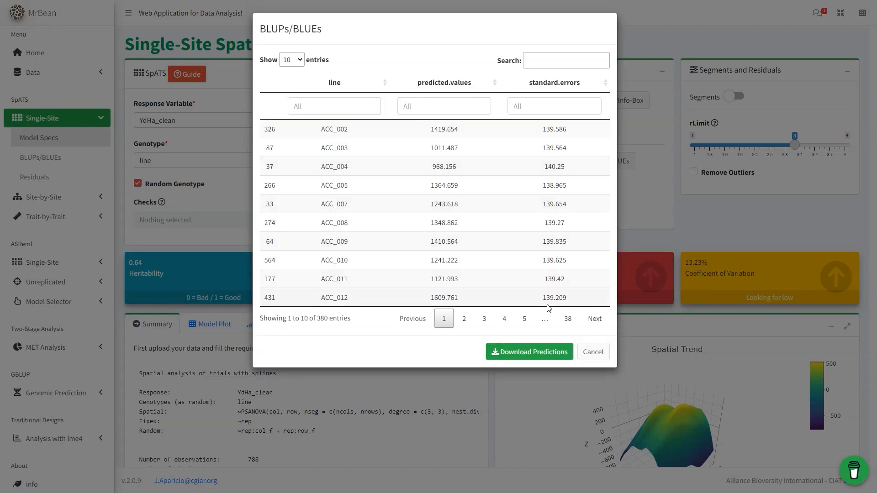
{"action": "left_click", "coordinate": [548, 352]}
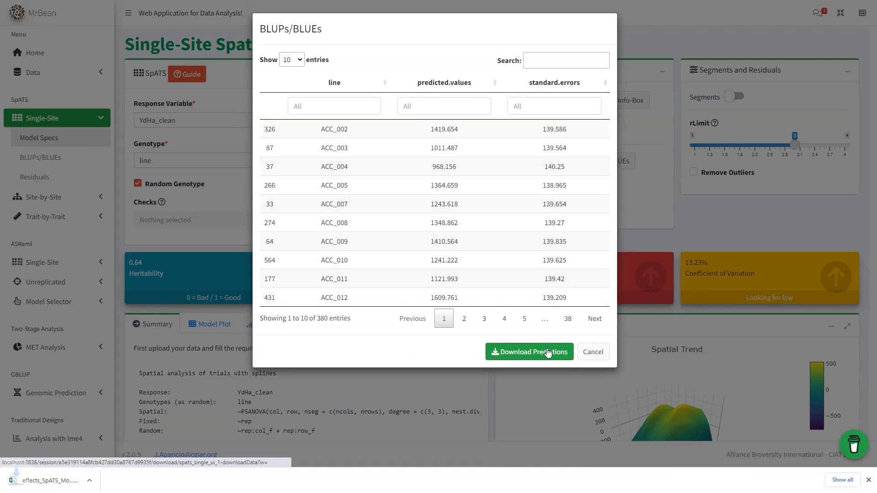
{"action": "left_click", "coordinate": [589, 354]}
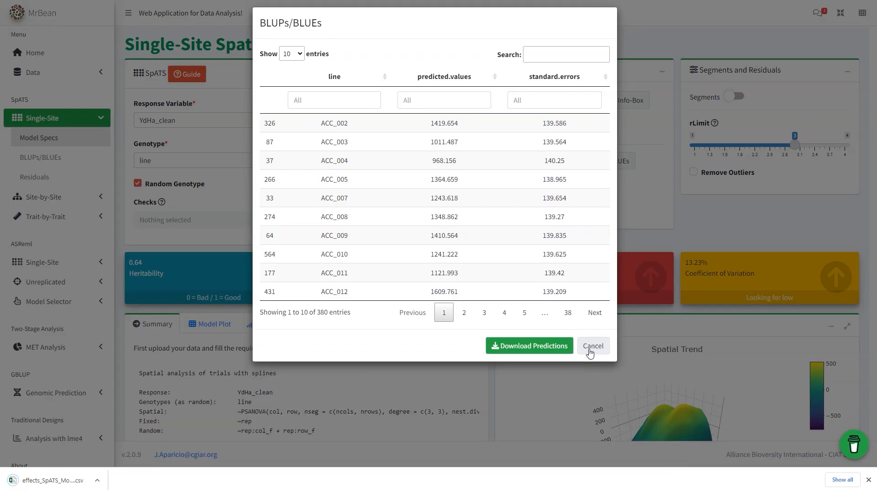
Download the model coefficients, close their table and dismiss the browser's list of downloaded files
{"action": "left_click", "coordinate": [595, 187]}
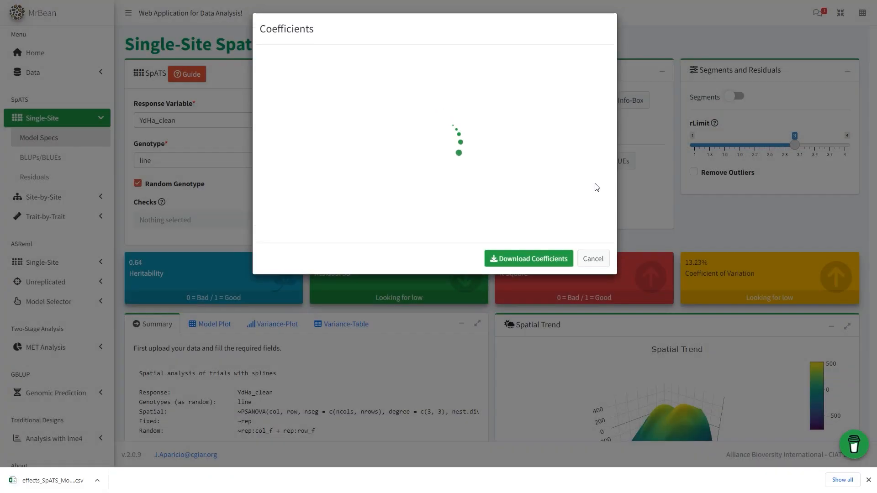
{"action": "left_click", "coordinate": [537, 354]}
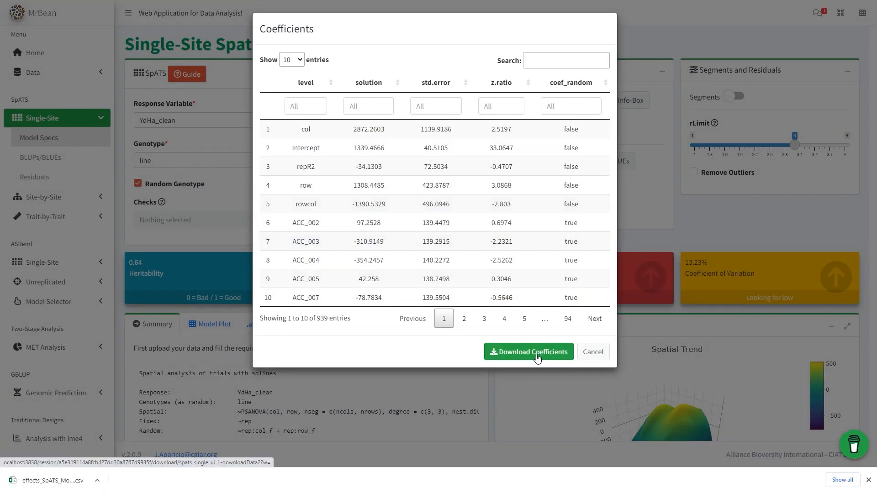
{"action": "left_click", "coordinate": [593, 352]}
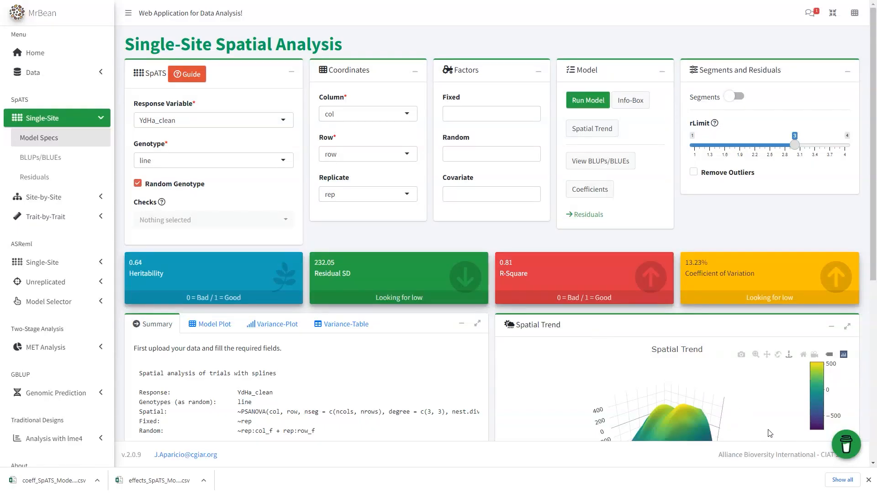
{"action": "left_click", "coordinate": [868, 480]}
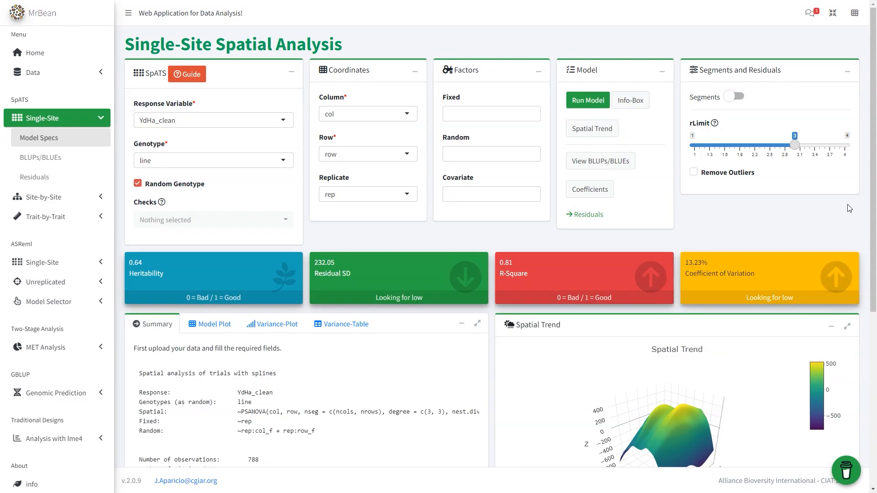
Set rLimit to 2.5, enable outlier removal and rerun the single-site model
{"action": "left_click_drag", "start_coordinate": [794, 146], "coordinate": [773, 155]}
{"action": "left_click", "coordinate": [731, 174]}
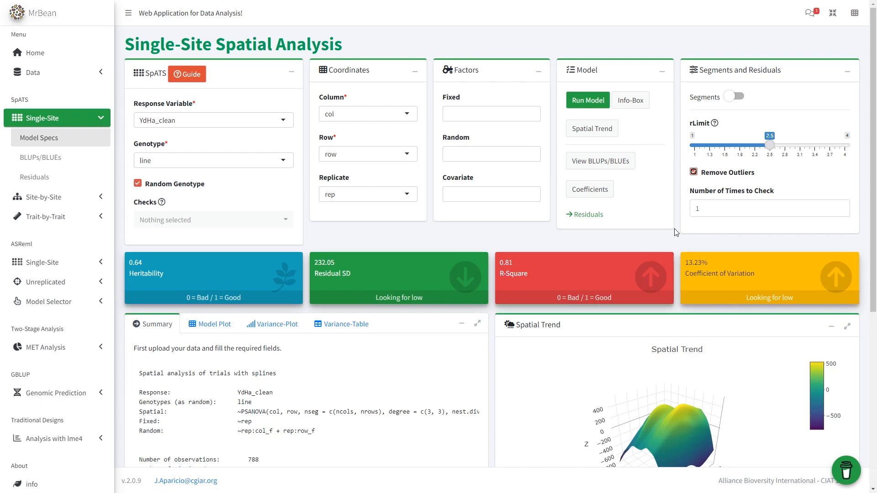
{"action": "left_click", "coordinate": [588, 100]}
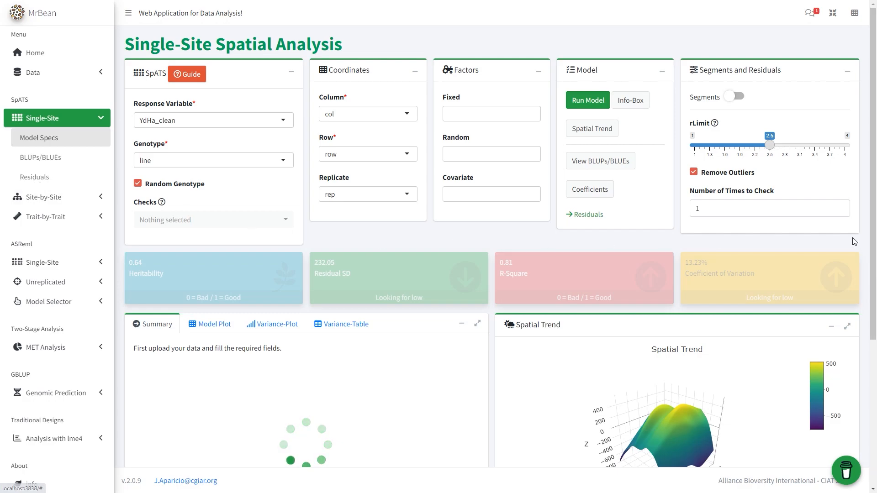
Examine the model's residual plots and expand the table of potential outliers
{"action": "left_click", "coordinate": [601, 219]}
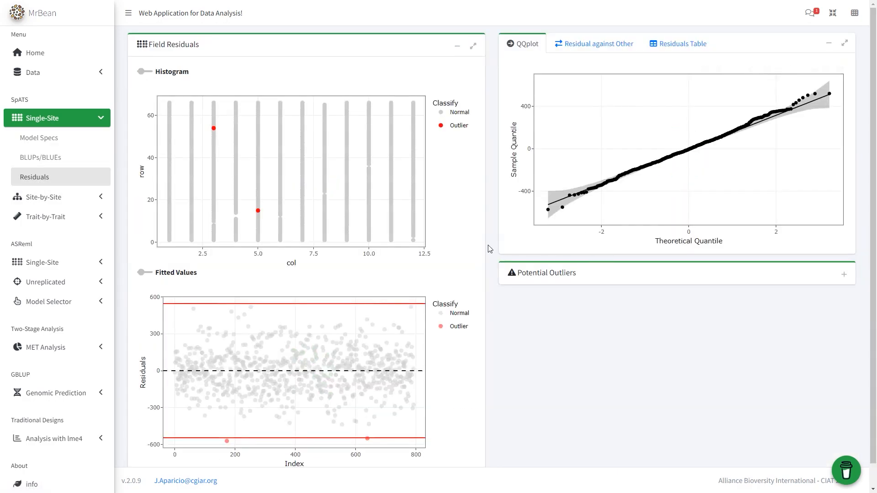
{"action": "scroll", "coordinate": [496, 248], "scroll_direction": "down", "scroll_amount": 1}
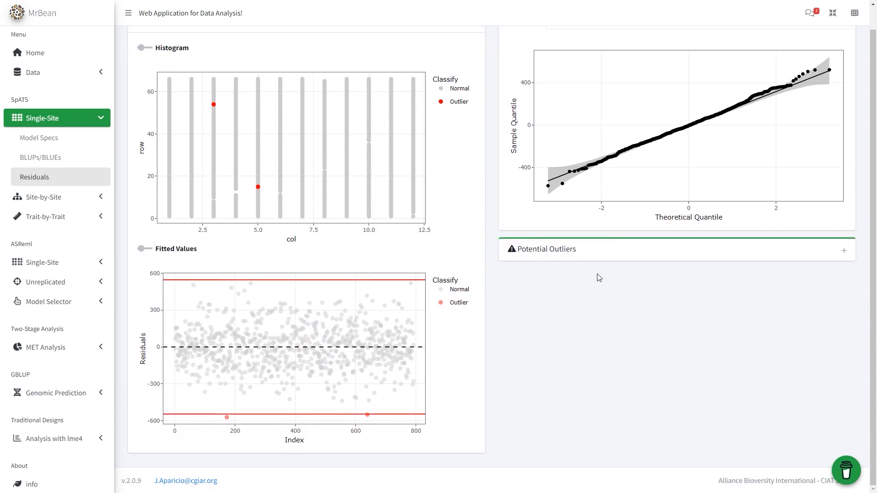
{"action": "left_click", "coordinate": [845, 252]}
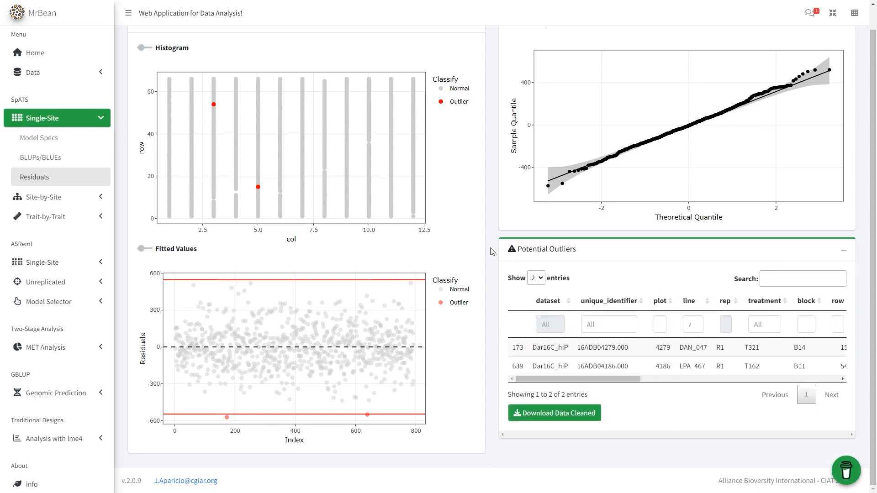
{"action": "scroll", "coordinate": [492, 252], "scroll_direction": "up", "scroll_amount": 1}
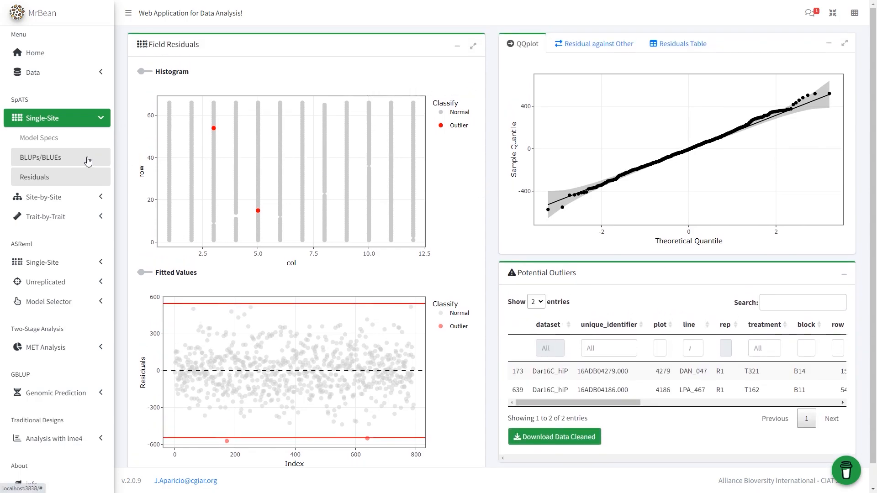
View the single-site BLUPs/BLUEs predictions and expand their histogram and the predictions plot
{"action": "left_click", "coordinate": [88, 161]}
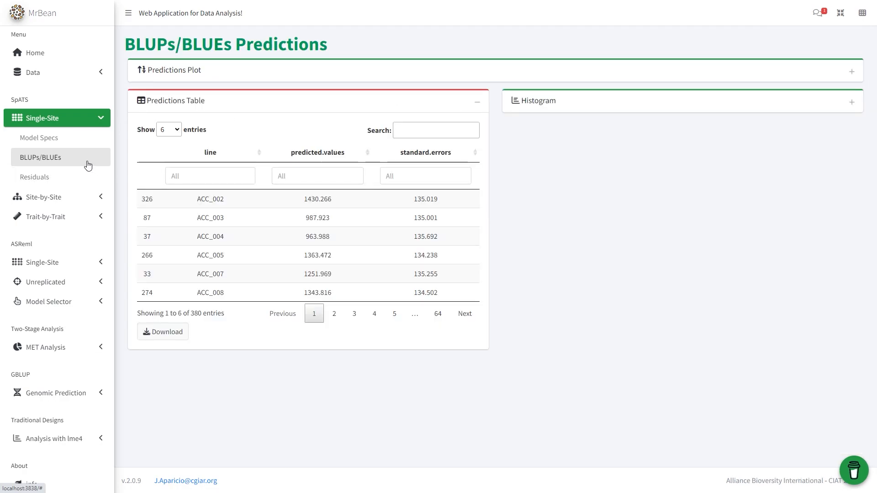
{"action": "left_click", "coordinate": [852, 103]}
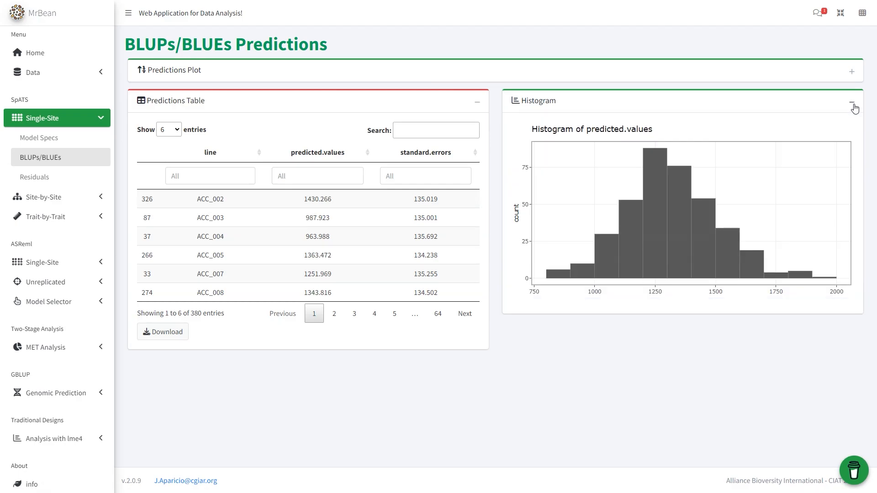
{"action": "left_click", "coordinate": [852, 71]}
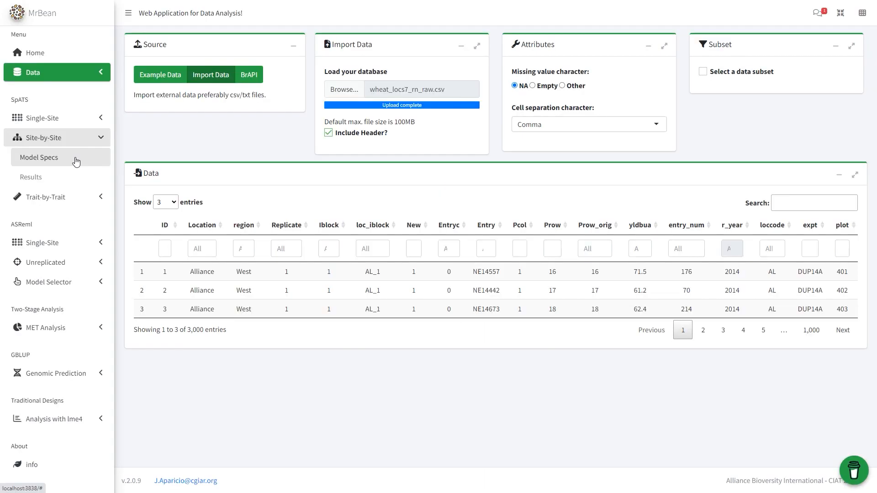
Open the site-by-site model specifications and set the response variable to yldbua
{"action": "left_click", "coordinate": [76, 161]}
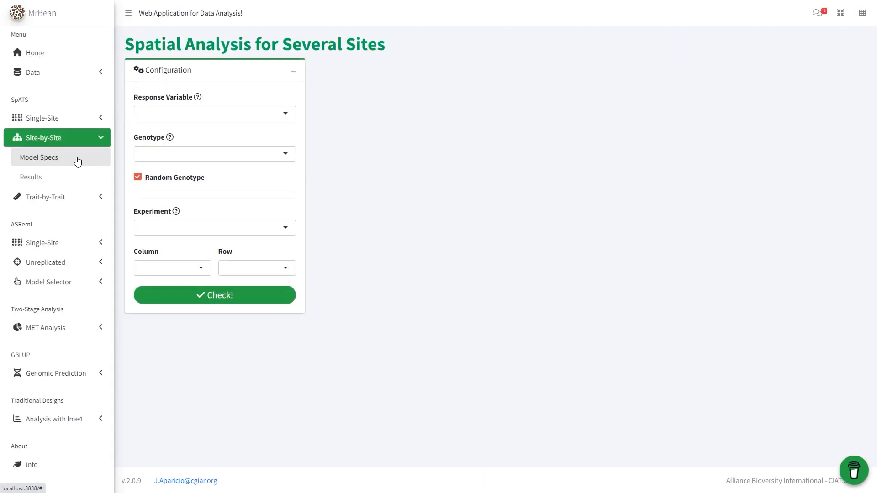
{"action": "left_click", "coordinate": [287, 116]}
{"action": "scroll", "coordinate": [252, 178], "scroll_direction": "down", "scroll_amount": 5}
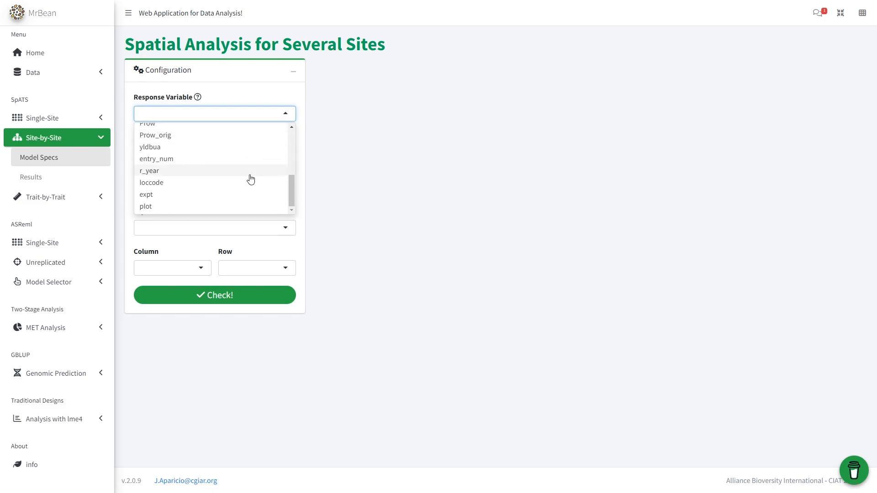
{"action": "left_click", "coordinate": [251, 151]}
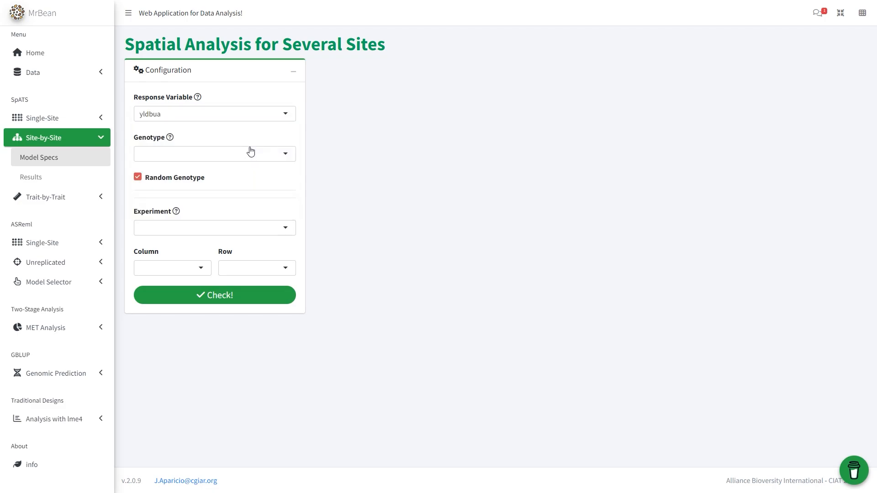
Set the genotype variable of the site-by-site model to Entry
{"action": "left_click", "coordinate": [278, 155]}
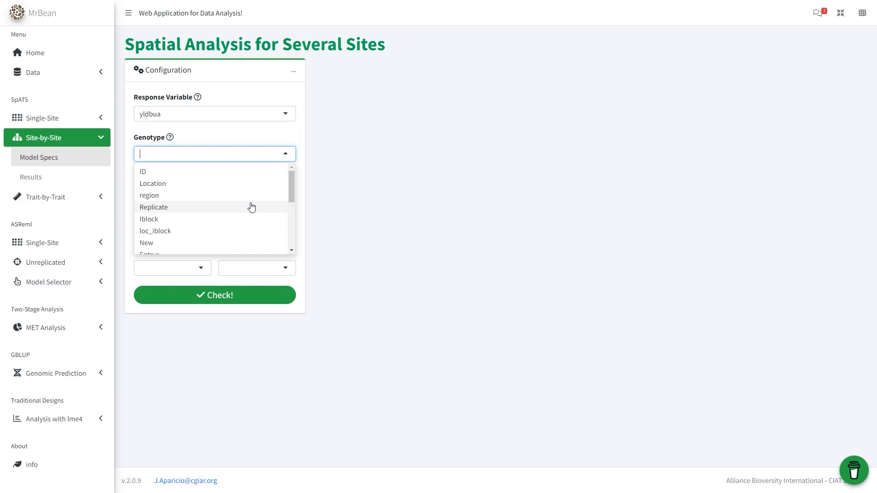
{"action": "scroll", "coordinate": [243, 199], "scroll_direction": "down", "scroll_amount": 3}
{"action": "scroll", "coordinate": [243, 201], "scroll_direction": "down", "scroll_amount": 2}
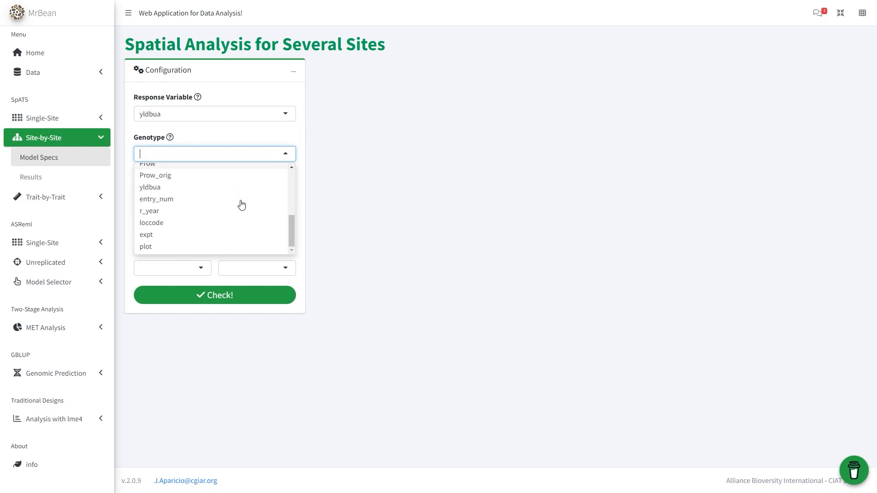
{"action": "scroll", "coordinate": [224, 222], "scroll_direction": "up", "scroll_amount": 5}
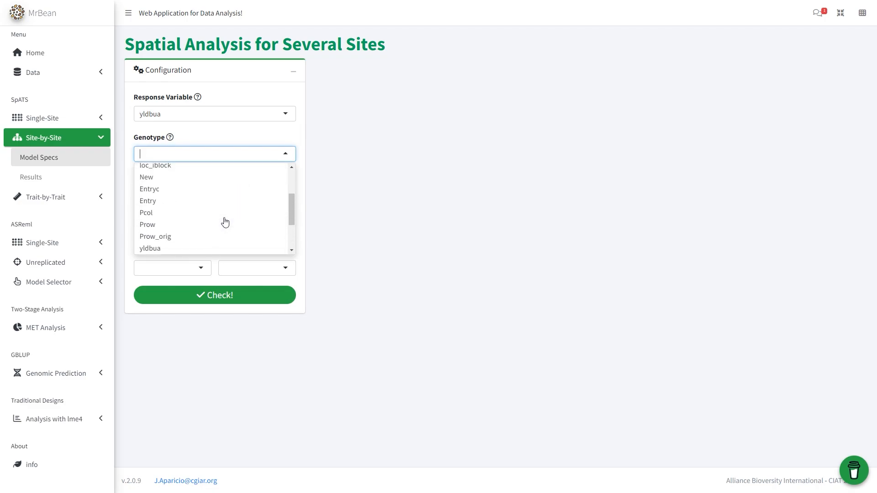
{"action": "scroll", "coordinate": [196, 238], "scroll_direction": "down", "scroll_amount": 2}
{"action": "left_click", "coordinate": [194, 222]}
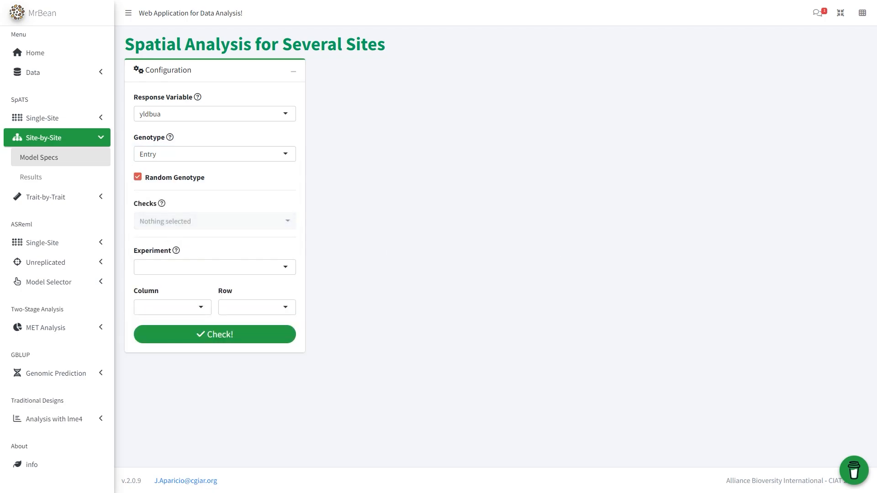
Set the experiment variable of the site-by-site model to expt
{"action": "left_click", "coordinate": [257, 265]}
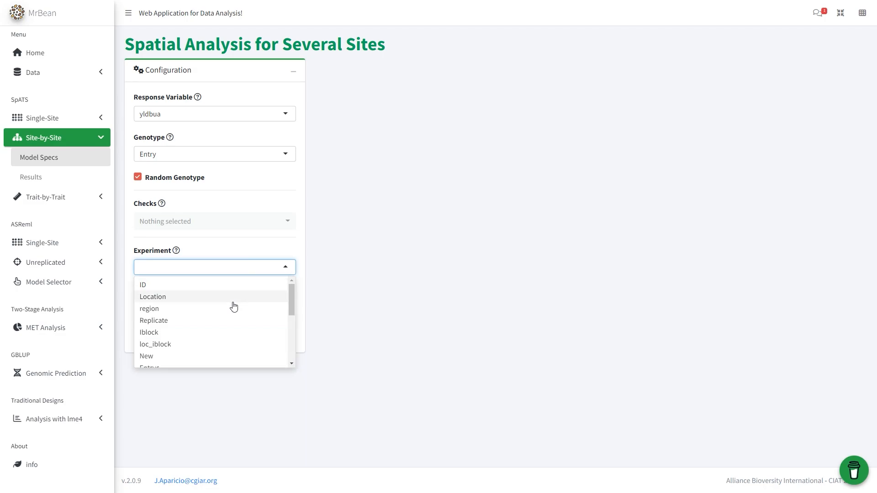
{"action": "scroll", "coordinate": [231, 306], "scroll_direction": "down", "scroll_amount": 2}
{"action": "scroll", "coordinate": [205, 315], "scroll_direction": "down", "scroll_amount": 2}
{"action": "left_click", "coordinate": [166, 348]}
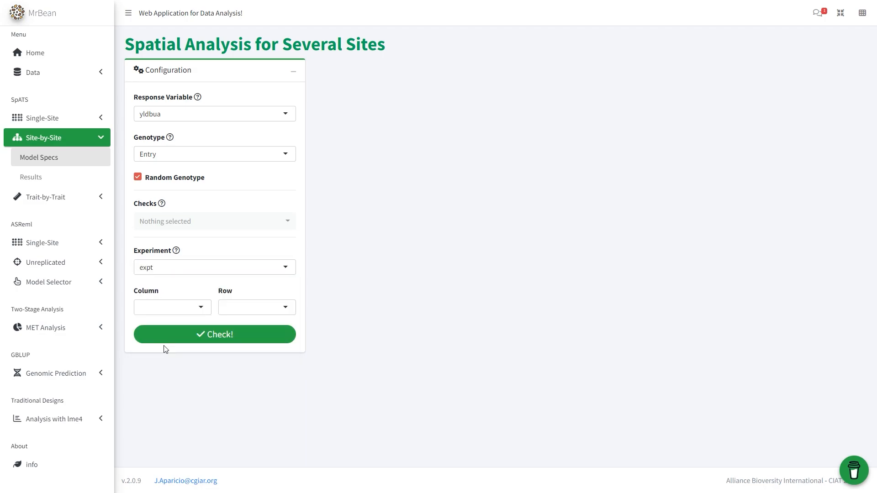
Assign Pcol as the column and Prow as the row variable, and check the configuration
{"action": "left_click", "coordinate": [192, 312]}
{"action": "scroll", "coordinate": [172, 356], "scroll_direction": "down", "scroll_amount": 4}
{"action": "left_click", "coordinate": [158, 342]}
{"action": "left_click", "coordinate": [230, 308]}
{"action": "scroll", "coordinate": [251, 386], "scroll_direction": "down", "scroll_amount": 3}
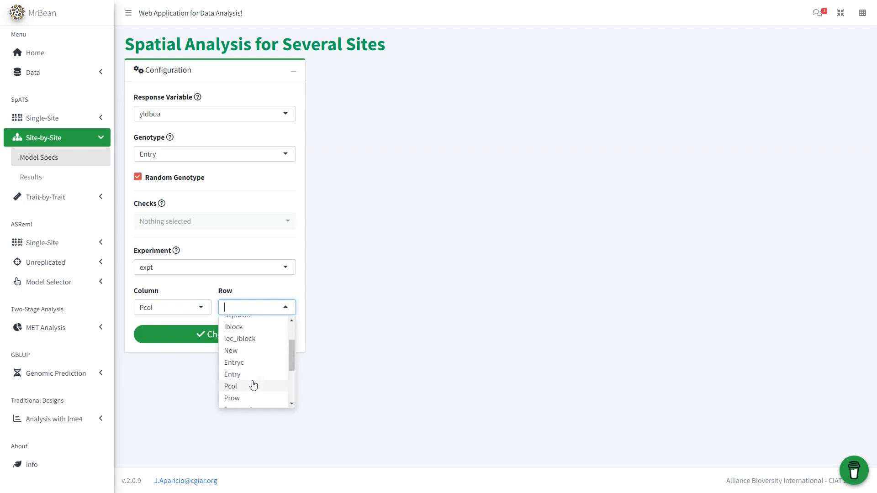
{"action": "left_click", "coordinate": [242, 398]}
{"action": "left_click", "coordinate": [244, 335]}
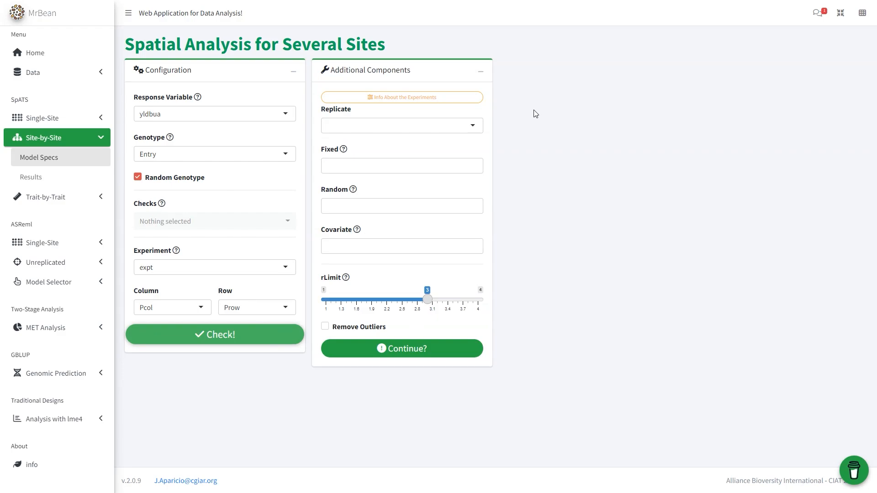
Set Replicate as the replicate variable, leave the fixed effects empty and continue to the genotype statistics
{"action": "left_click", "coordinate": [466, 124]}
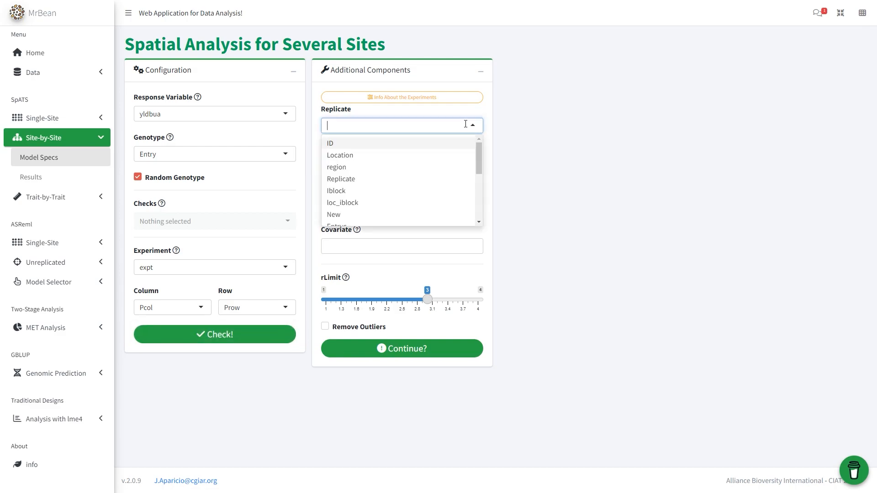
{"action": "left_click", "coordinate": [449, 178]}
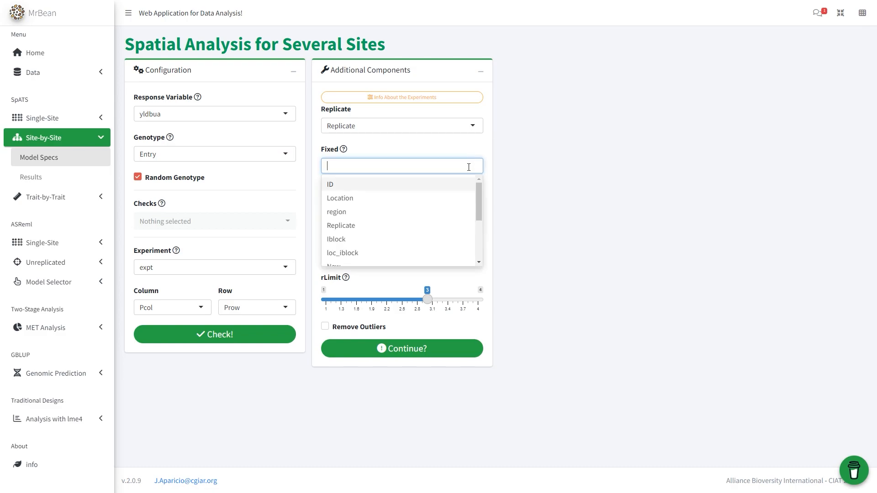
{"action": "scroll", "coordinate": [460, 196], "scroll_direction": "down", "scroll_amount": 3}
{"action": "left_click", "coordinate": [518, 174]}
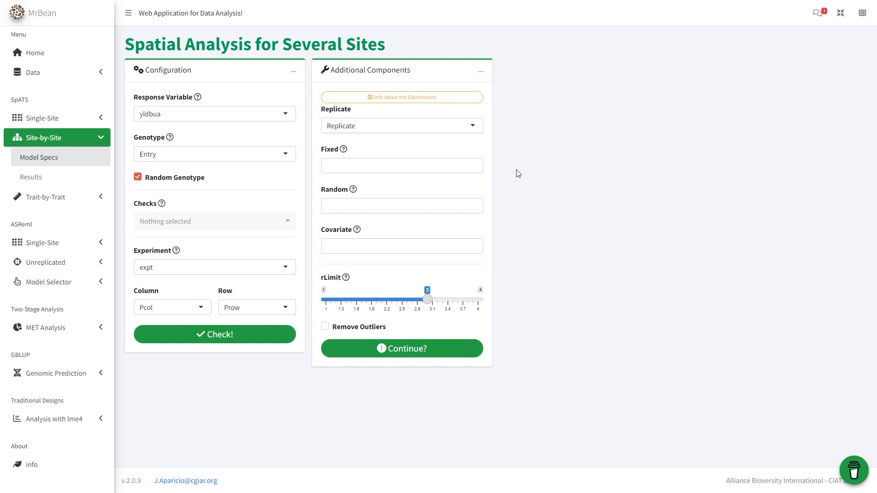
{"action": "mouse_move", "coordinate": [428, 300]}
{"action": "left_mouse_down"}
{"action": "mouse_move", "coordinate": [411, 302]}
{"action": "mouse_move", "coordinate": [429, 301]}
{"action": "left_mouse_up"}
{"action": "left_click", "coordinate": [431, 349]}
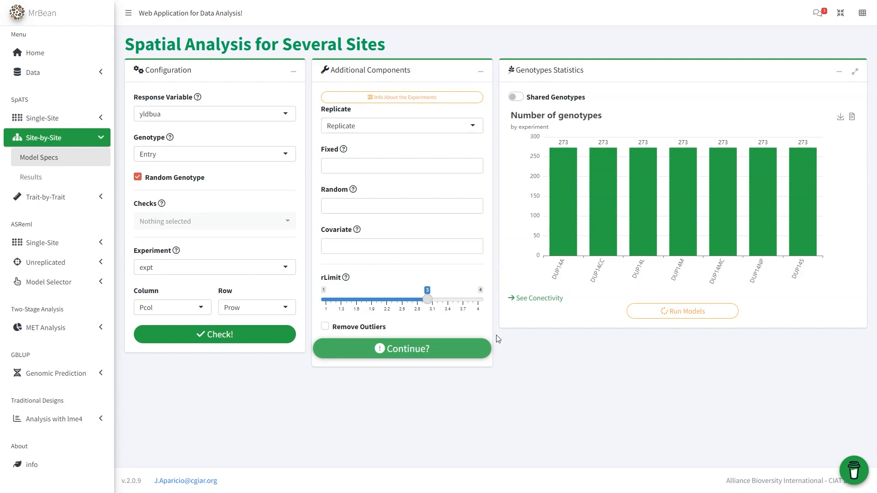
Inspect the number of genotypes and the shared-genotypes heatmap by experiment, and return to the genotype count chart
{"action": "mouse_move", "coordinate": [601, 227]}
{"action": "left_click", "coordinate": [516, 97]}
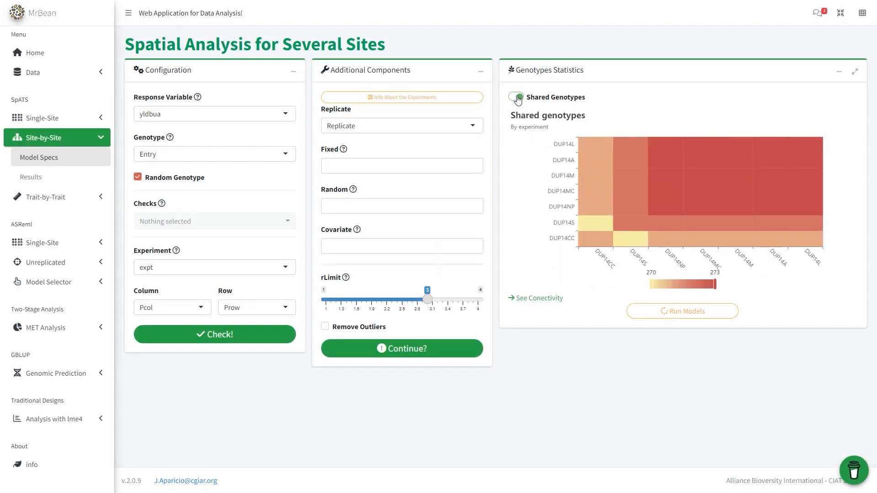
{"action": "left_click", "coordinate": [517, 97]}
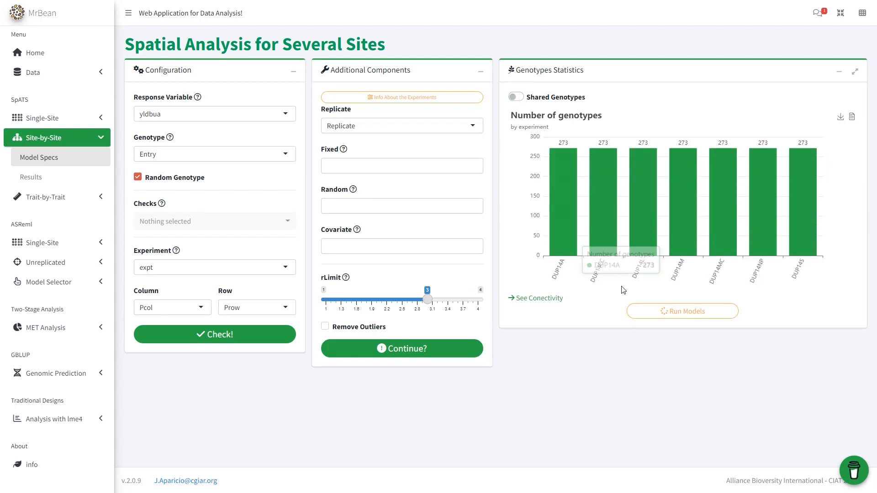
Run the site-by-site models and open their results to review the variance, correlation and ranking plots
{"action": "left_click", "coordinate": [651, 312]}
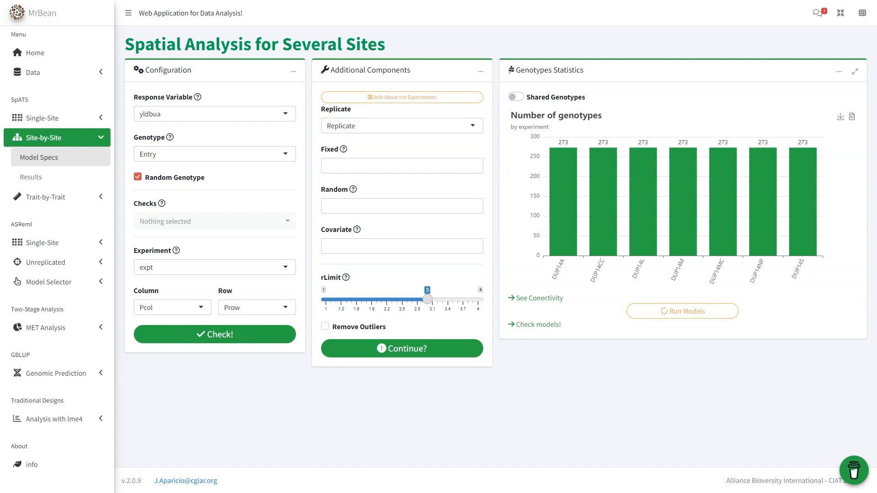
{"action": "left_click", "coordinate": [525, 327]}
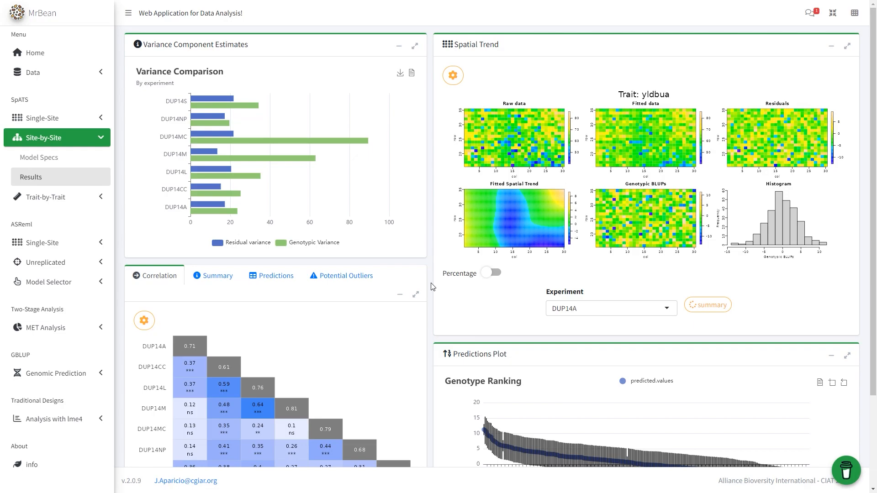
{"action": "scroll", "coordinate": [433, 287], "scroll_direction": "down", "scroll_amount": 2}
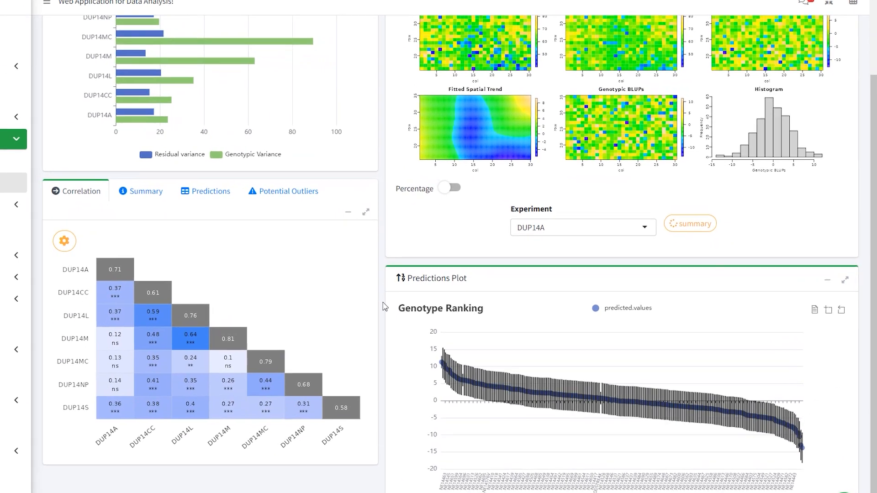
{"action": "scroll", "coordinate": [433, 287], "scroll_direction": "up", "scroll_amount": 2}
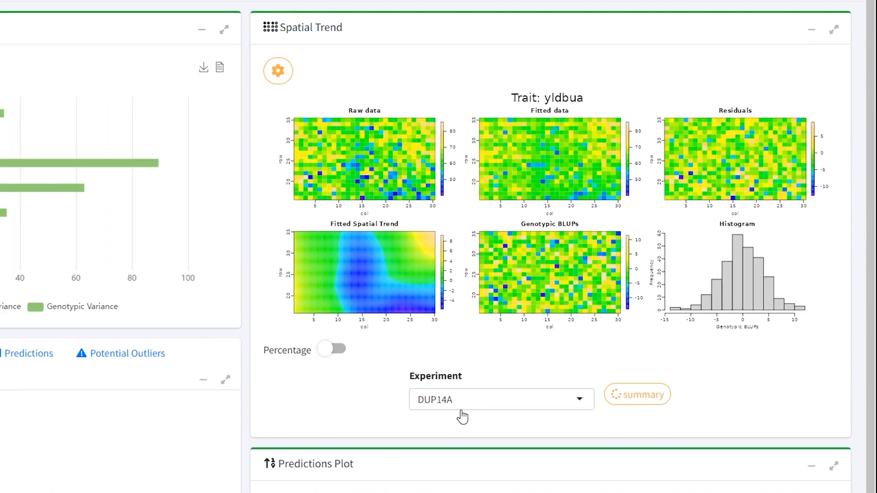
Compare the spatial trend plots of experiments DUP14MC and DUP14M, and view the model summary for DUP14M
{"action": "left_click", "coordinate": [459, 404]}
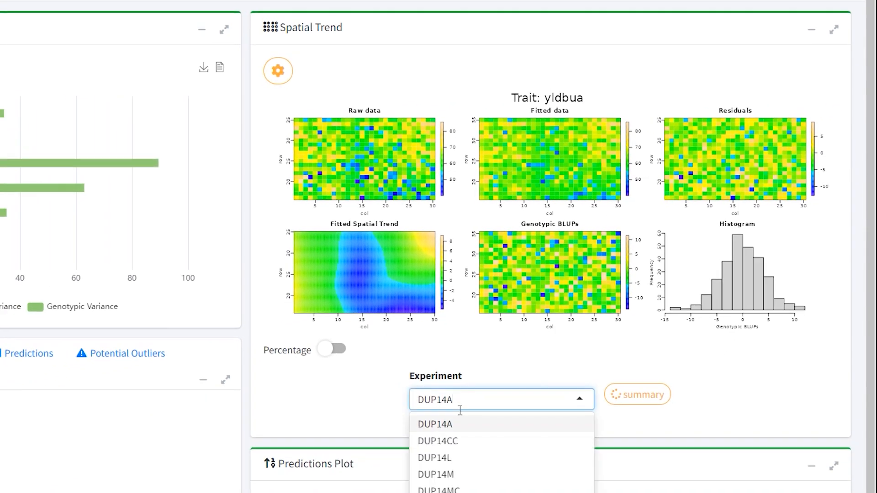
{"action": "left_click", "coordinate": [466, 490]}
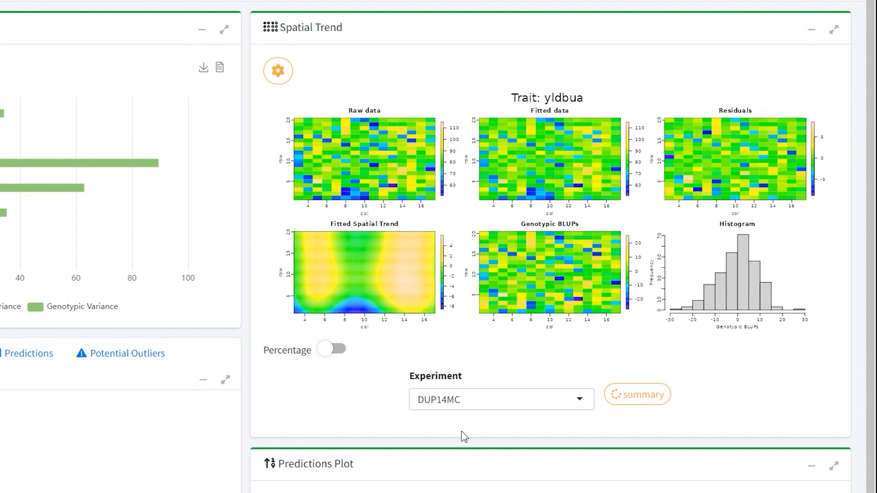
{"action": "left_click", "coordinate": [469, 405]}
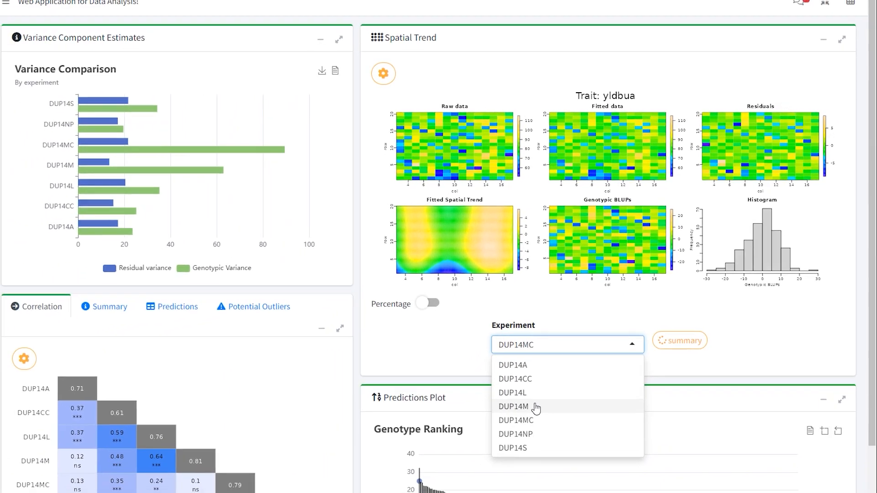
{"action": "left_click", "coordinate": [490, 463]}
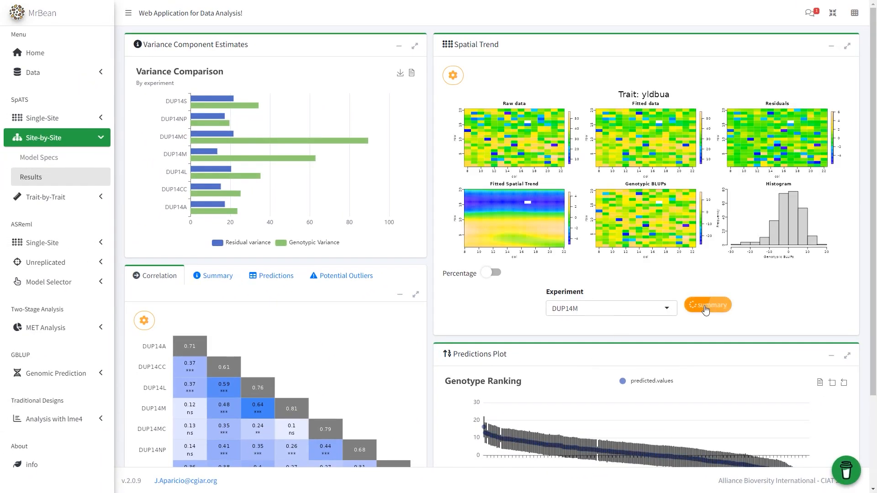
{"action": "left_click", "coordinate": [704, 305]}
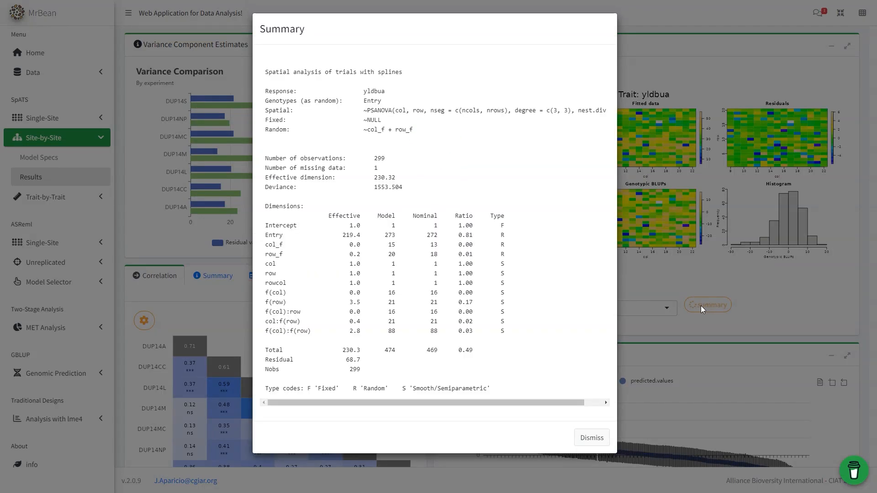
{"action": "left_click", "coordinate": [580, 437]}
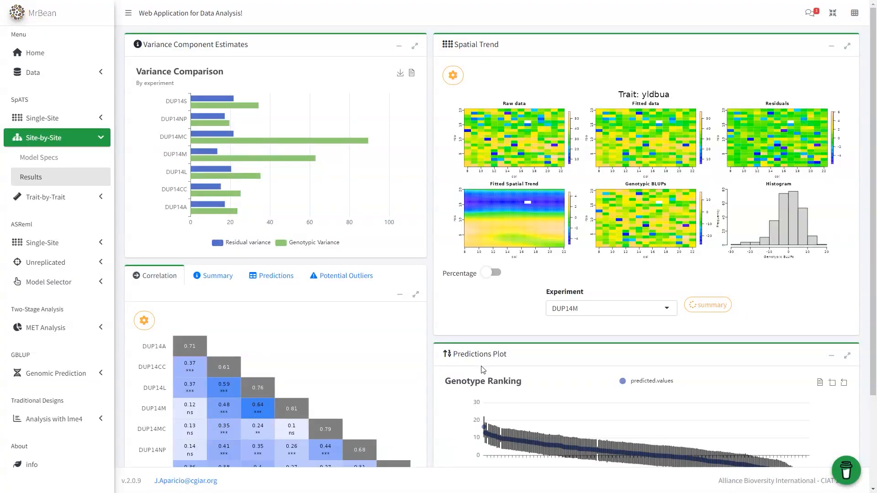
Review the site-by-site summary, predictions and potential outliers tables
{"action": "left_click", "coordinate": [239, 281]}
{"action": "scroll", "coordinate": [232, 289], "scroll_direction": "down", "scroll_amount": 2}
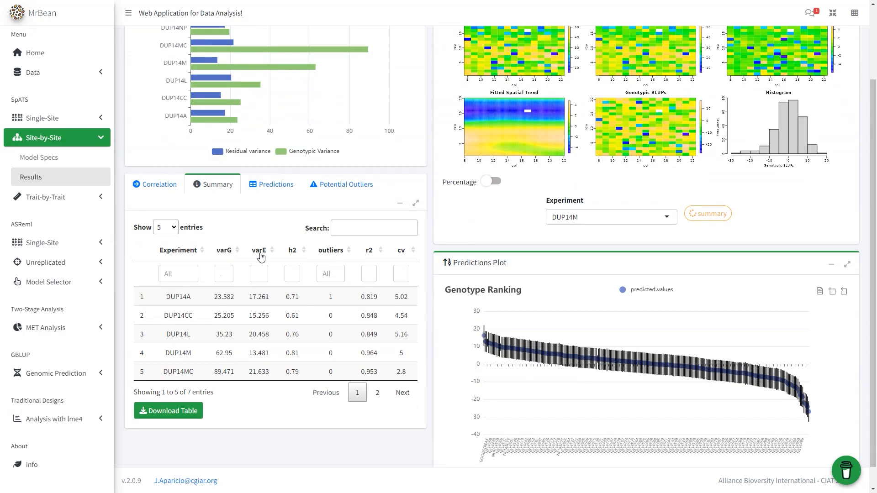
{"action": "left_click", "coordinate": [280, 190]}
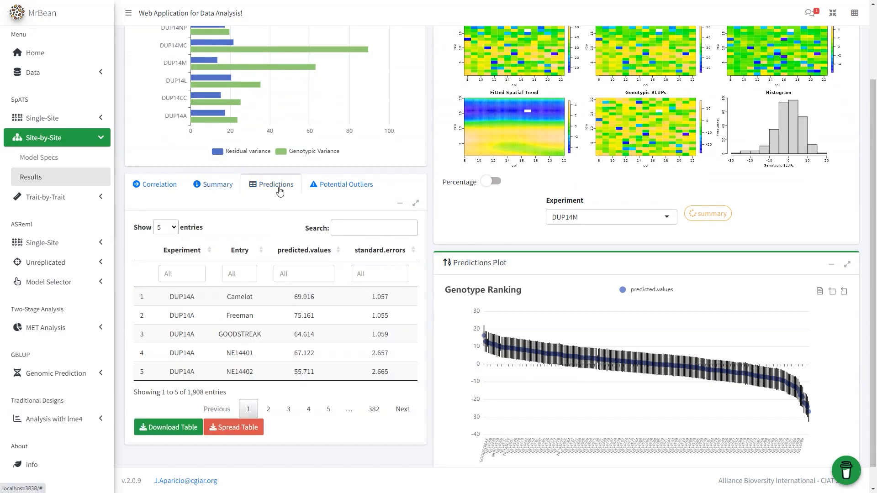
{"action": "left_click", "coordinate": [347, 187]}
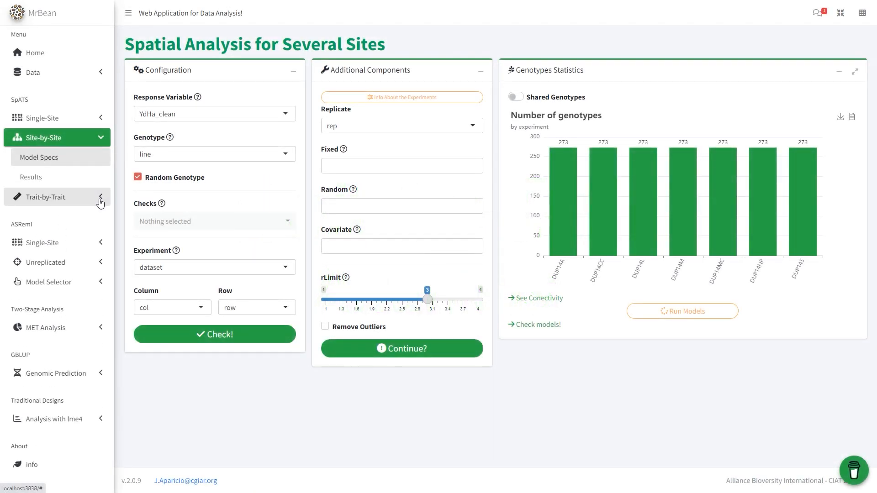
Open the trait-by-trait model specifications and add SW100, TSW, DF and DPM to the response variables
{"action": "left_click", "coordinate": [101, 203]}
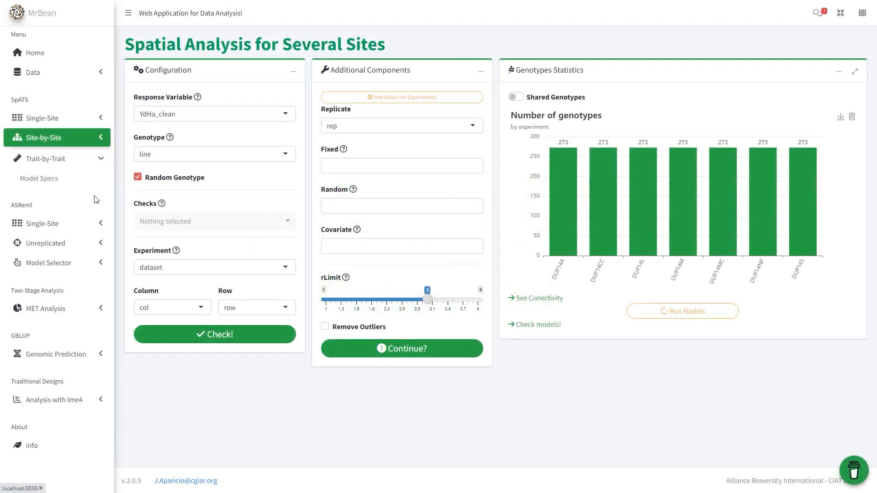
{"action": "left_click", "coordinate": [76, 183]}
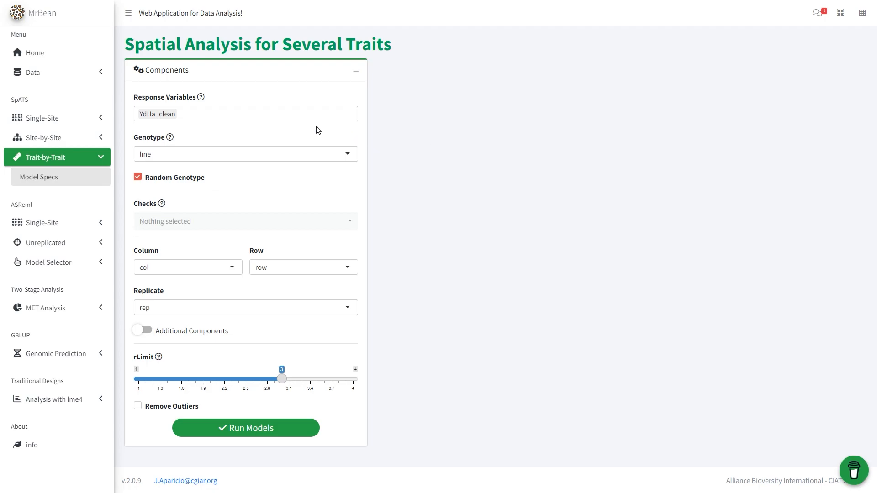
{"action": "left_click", "coordinate": [304, 120]}
{"action": "scroll", "coordinate": [294, 153], "scroll_direction": "down", "scroll_amount": 5}
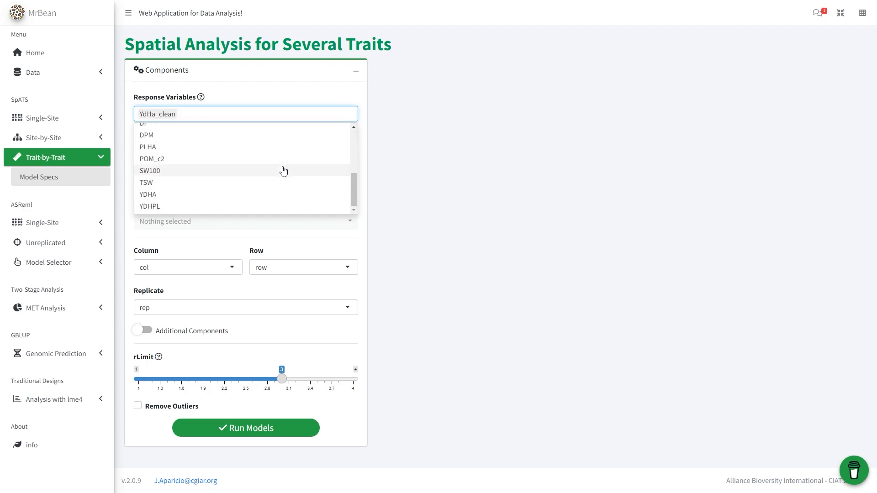
{"action": "left_click", "coordinate": [284, 171]}
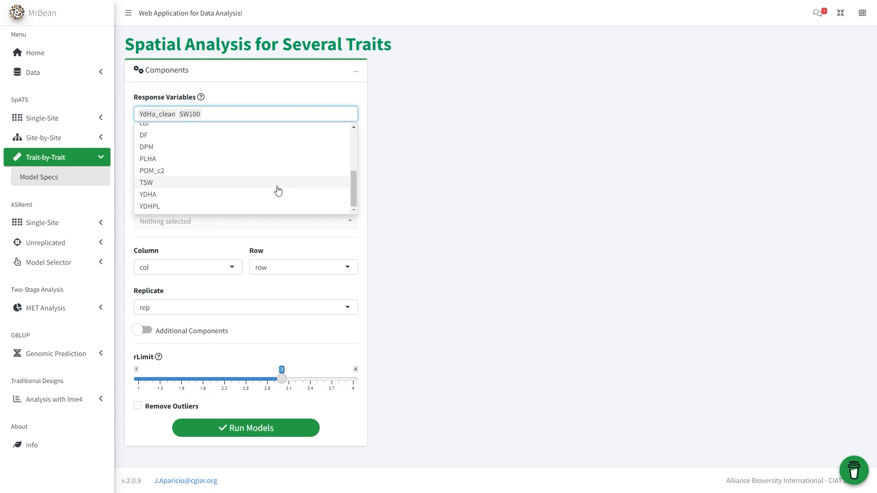
{"action": "left_click", "coordinate": [277, 185]}
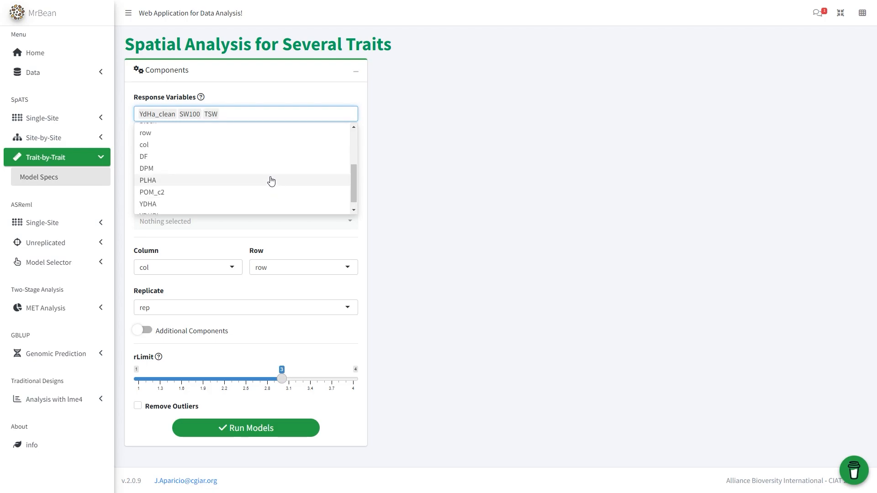
{"action": "left_click", "coordinate": [268, 161]}
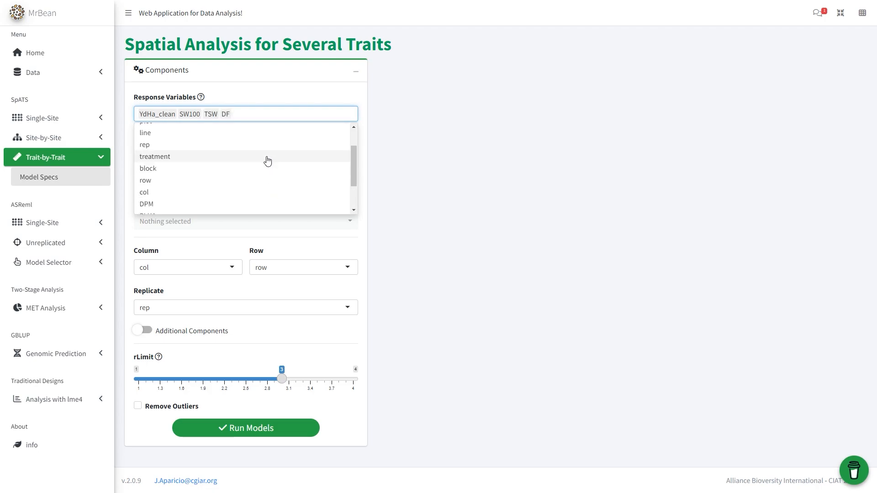
{"action": "left_click", "coordinate": [257, 205]}
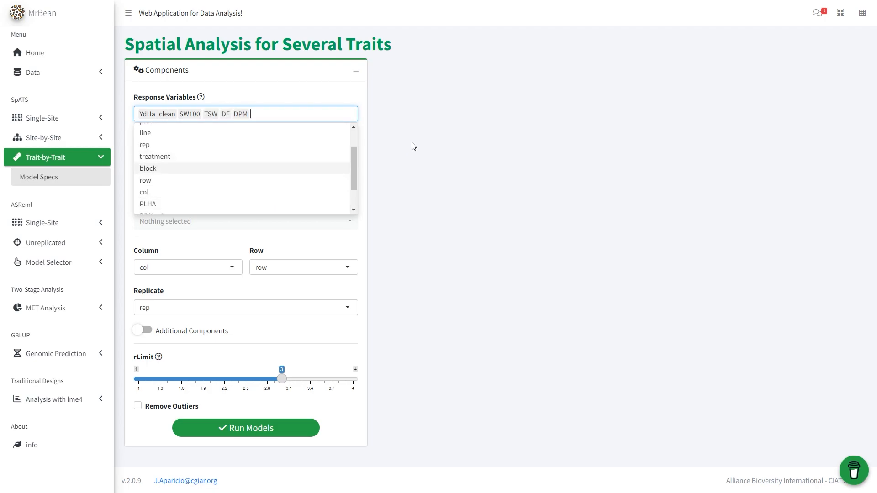
{"action": "left_click", "coordinate": [414, 147]}
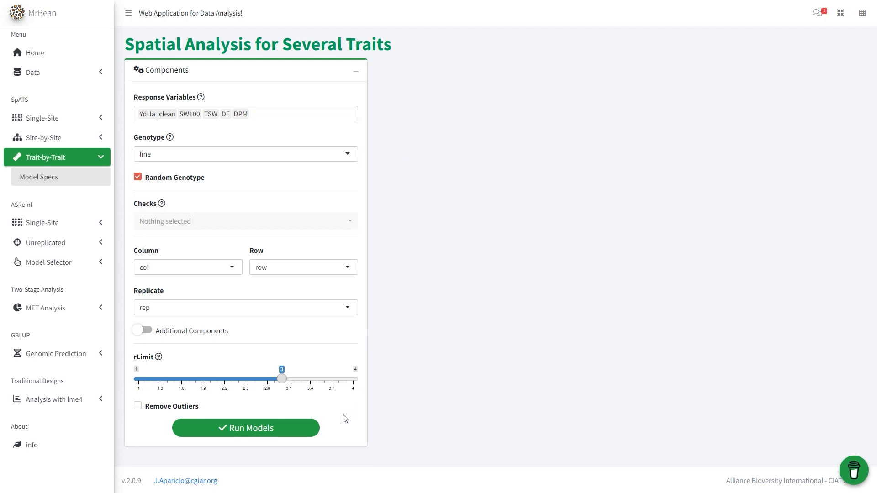
Run the trait-by-trait models and display the spatial plots for SW100 and TSW
{"action": "left_click", "coordinate": [311, 424]}
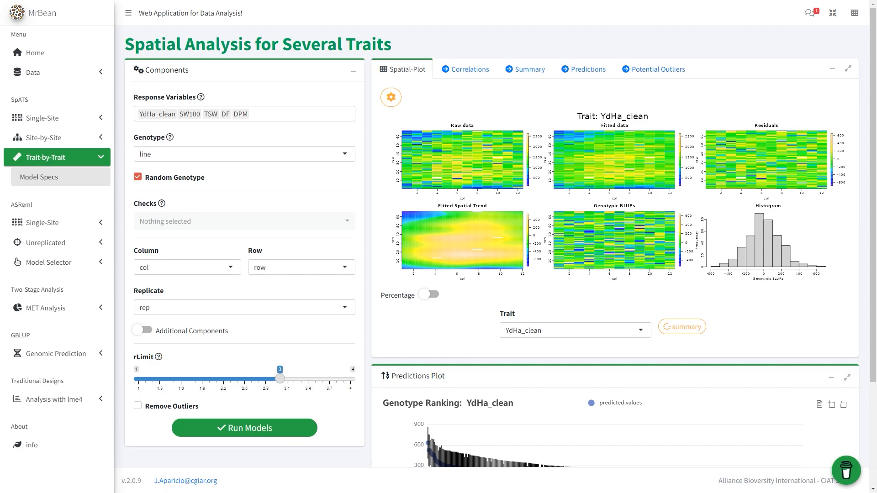
{"action": "left_click", "coordinate": [603, 332]}
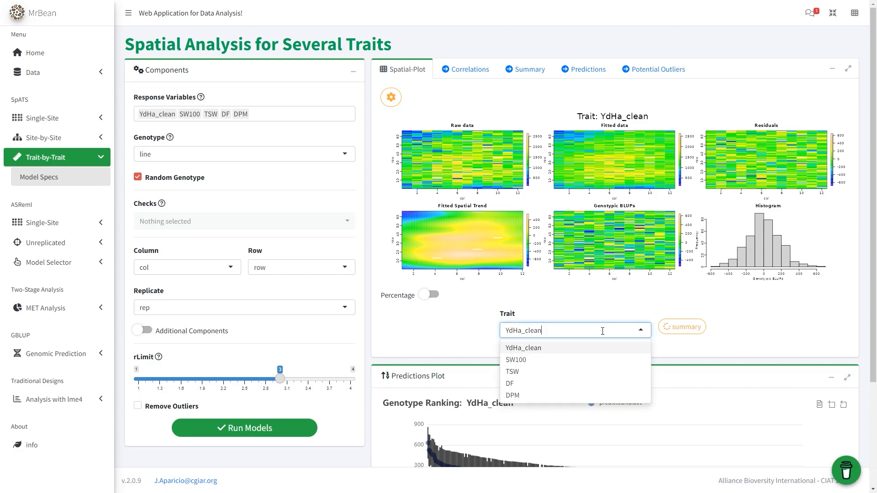
{"action": "left_click", "coordinate": [597, 360]}
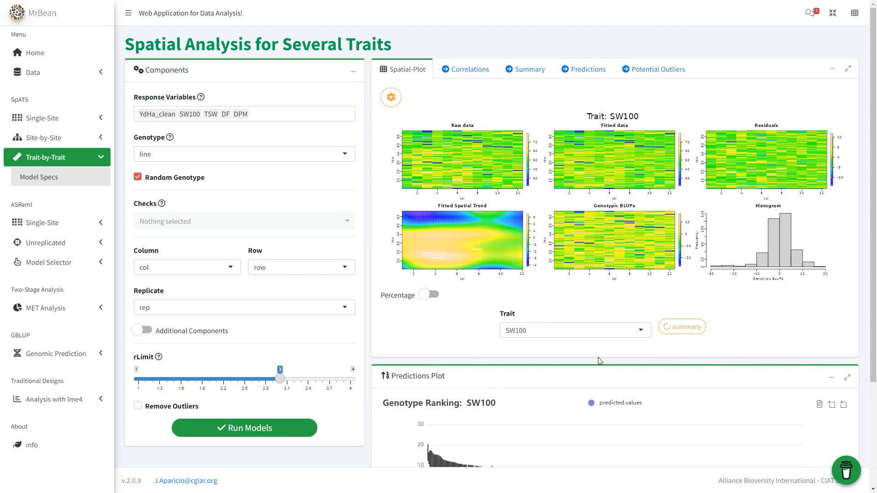
{"action": "left_click", "coordinate": [587, 334]}
{"action": "left_click", "coordinate": [583, 371]}
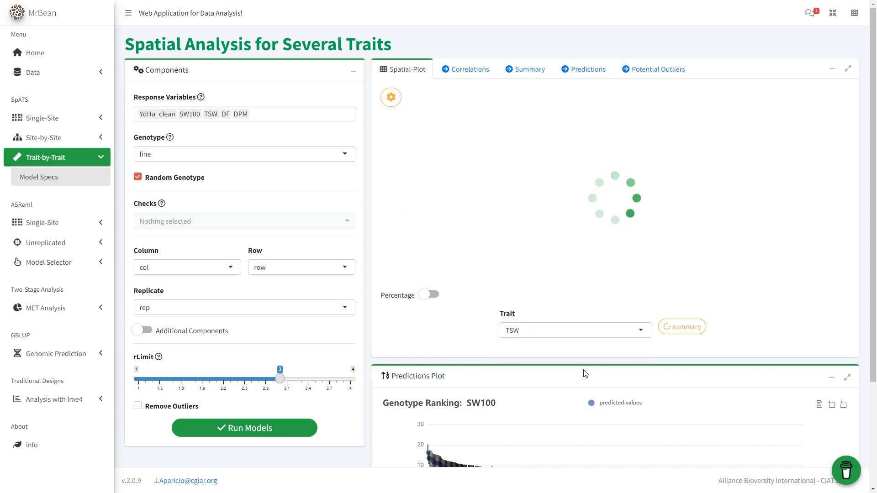
Review the correlations between traits, including the PCA biplot and the dendrogram
{"action": "left_click", "coordinate": [463, 71]}
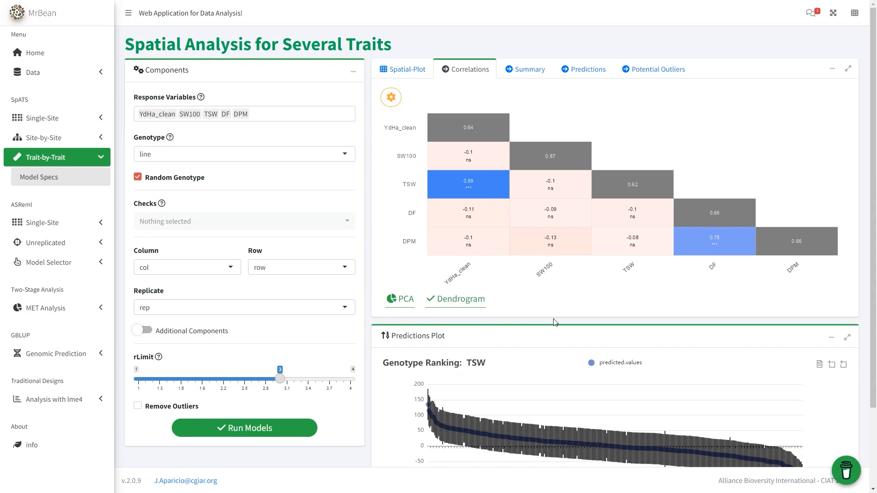
{"action": "left_click", "coordinate": [392, 301]}
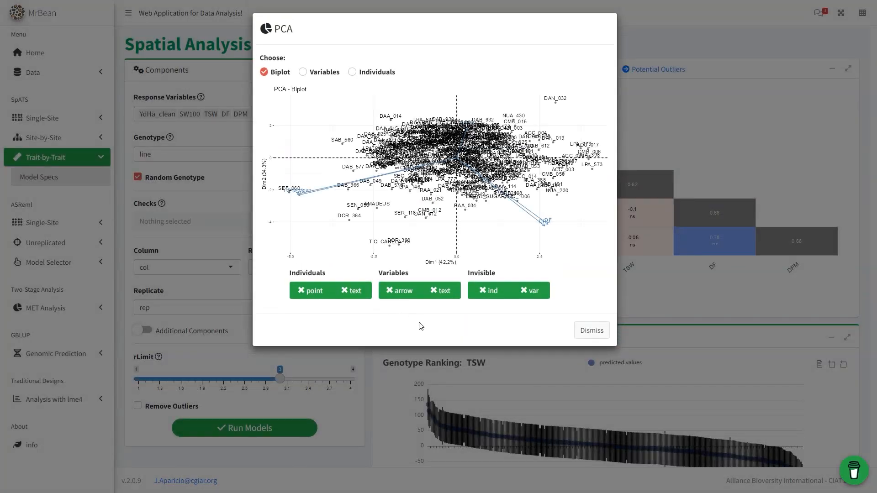
{"action": "left_click", "coordinate": [592, 330]}
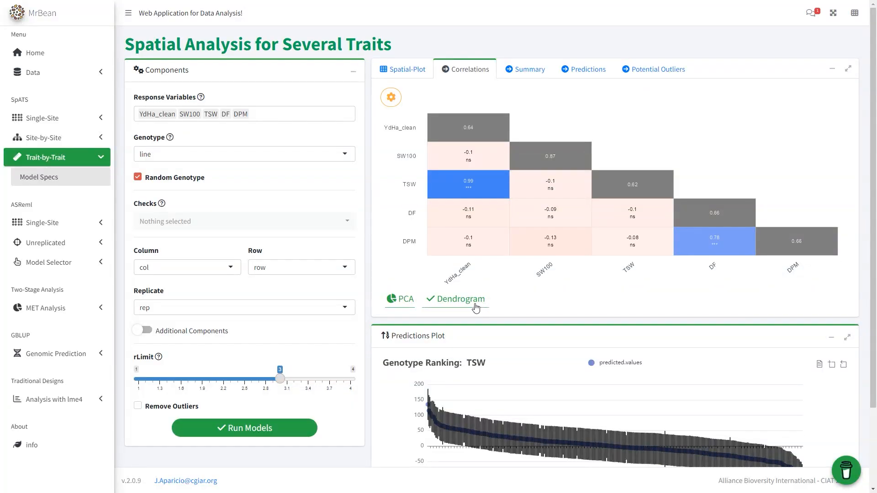
{"action": "left_click", "coordinate": [475, 308]}
{"action": "left_click", "coordinate": [601, 370]}
Download the trait-by-trait summary table and the full predictions table as CSV files
{"action": "left_click", "coordinate": [541, 79]}
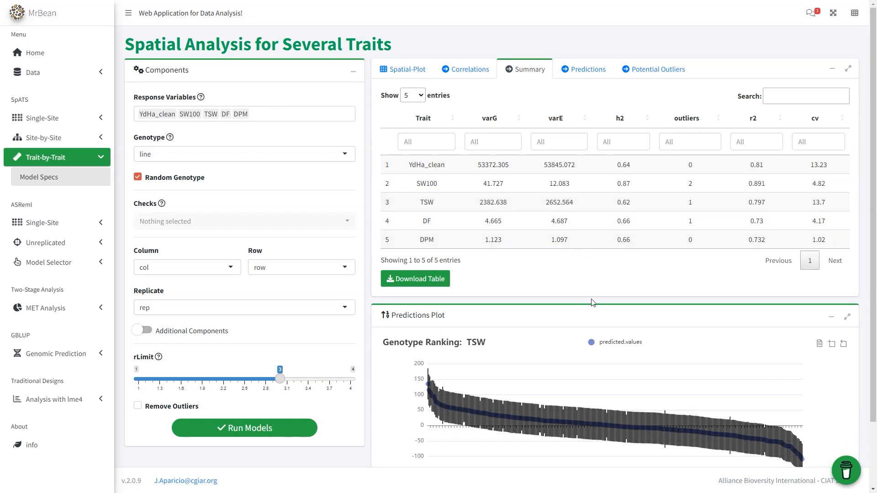
{"action": "left_click", "coordinate": [437, 280]}
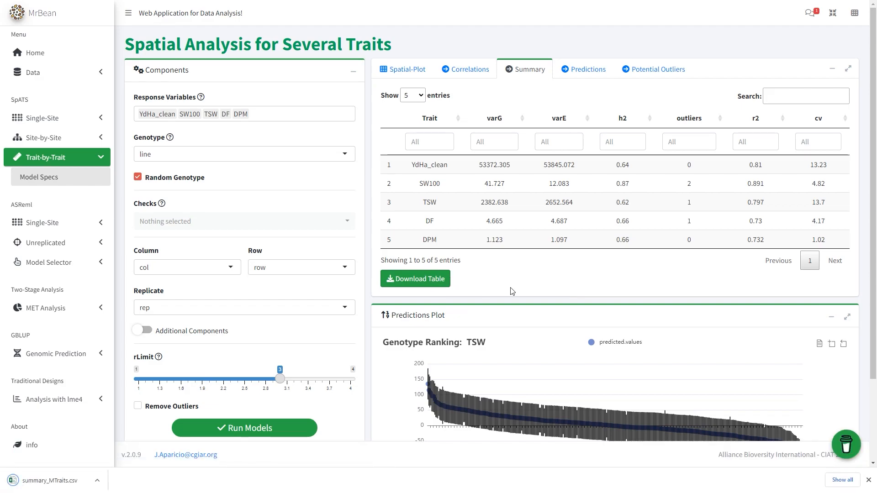
{"action": "left_click", "coordinate": [590, 74]}
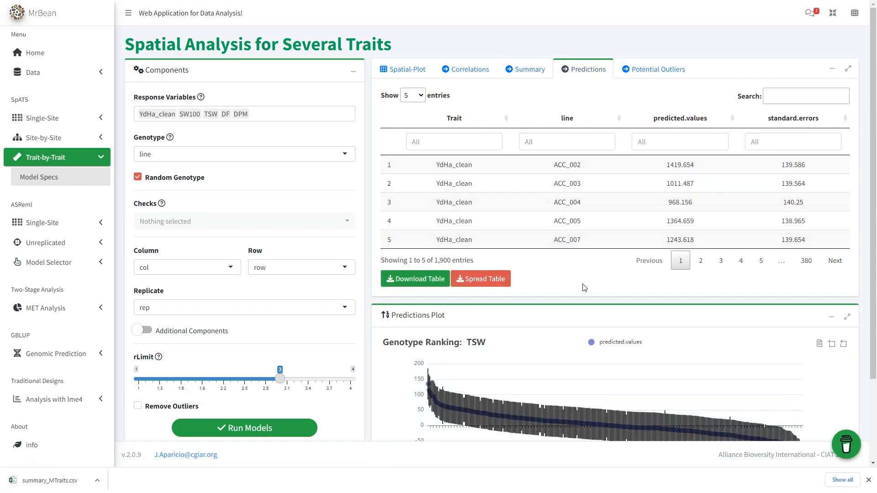
{"action": "left_click", "coordinate": [869, 480]}
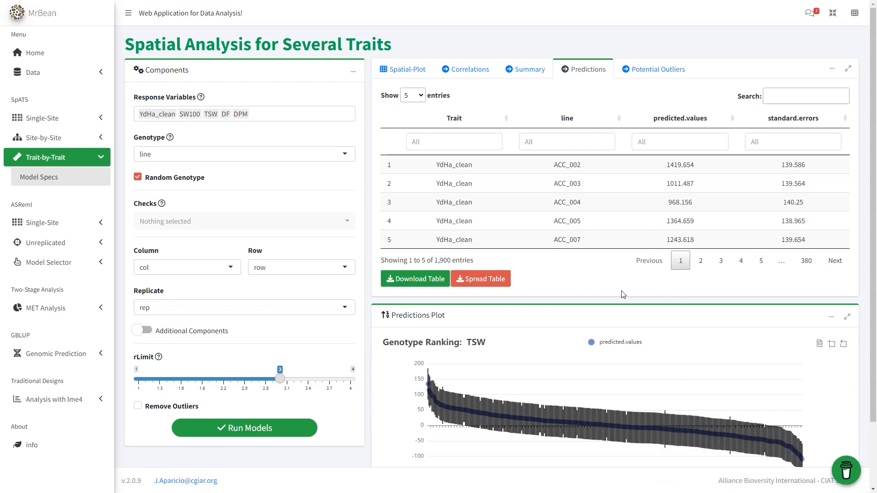
{"action": "left_click", "coordinate": [414, 281]}
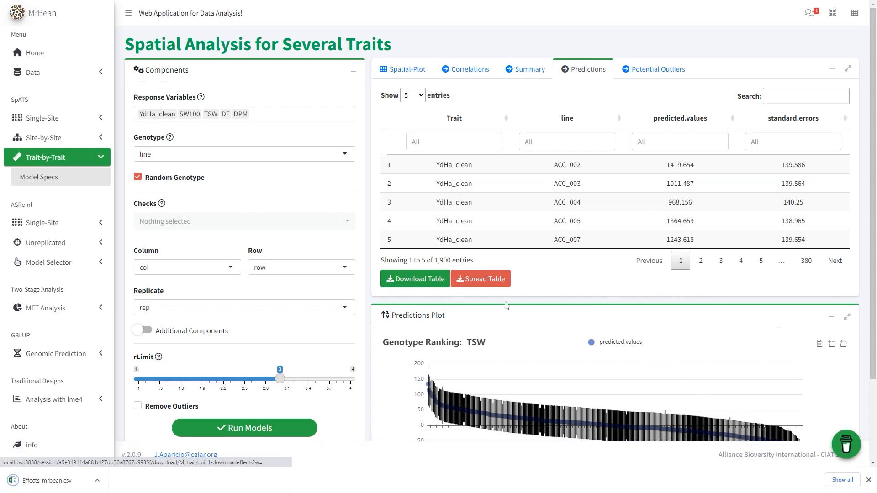
Review the potential outliers table and the genotype ranking plot for TSW
{"action": "left_click", "coordinate": [654, 77]}
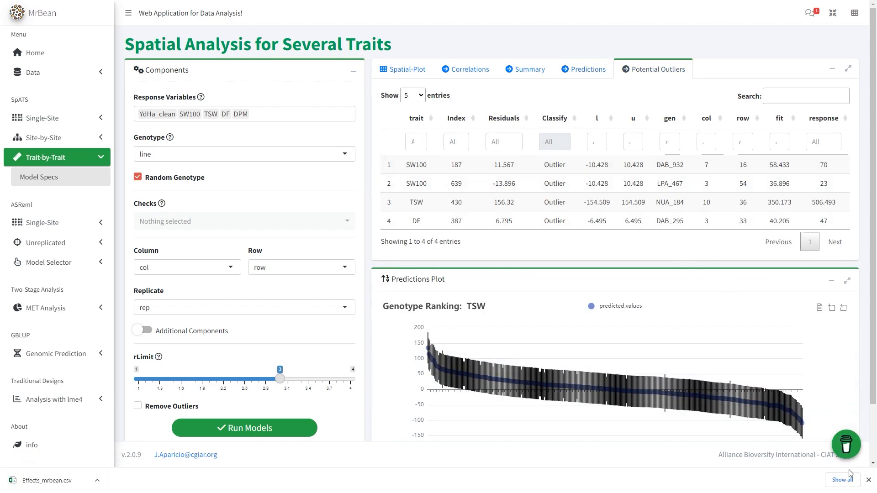
{"action": "left_click", "coordinate": [868, 480]}
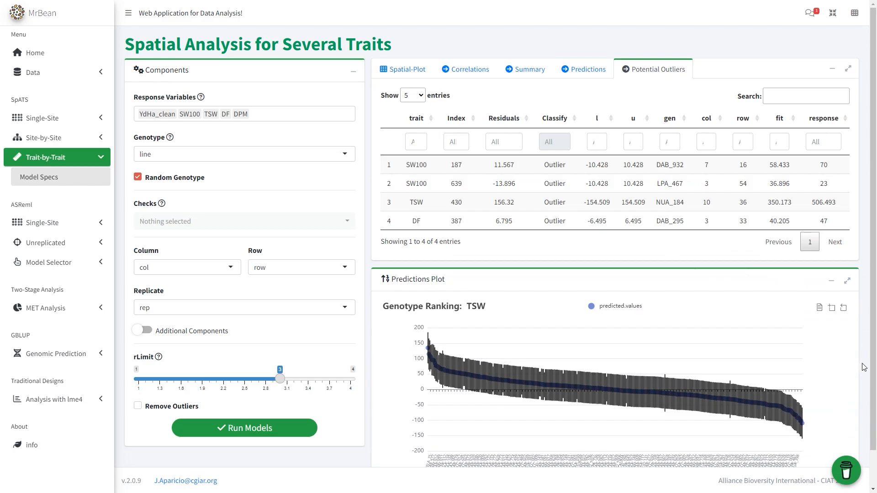
{"action": "scroll", "coordinate": [862, 366], "scroll_direction": "down", "scroll_amount": 1}
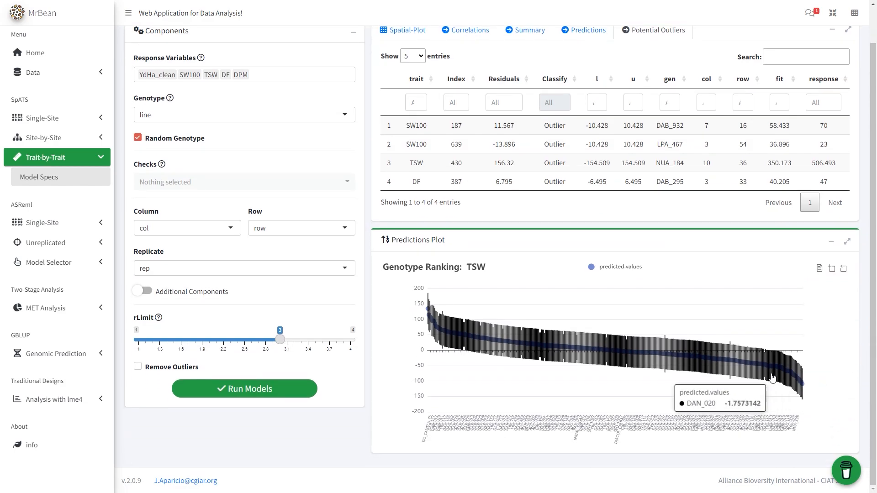